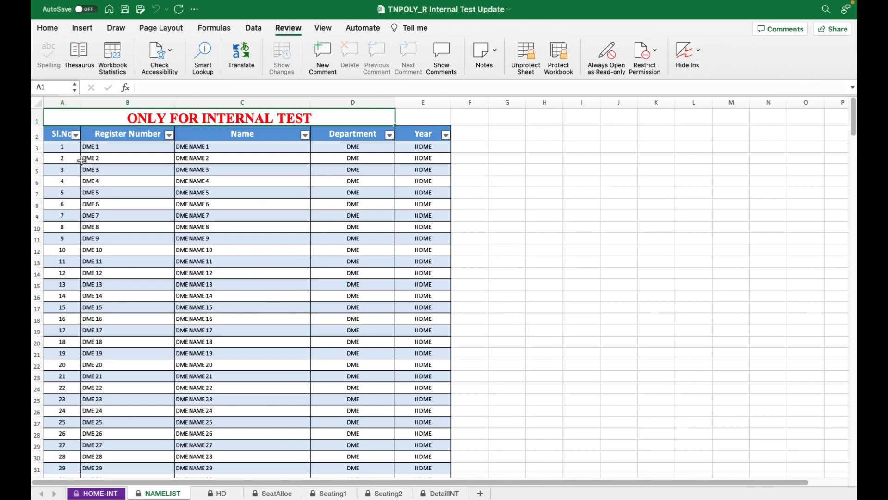
Examine the DME and DPCE student entries in the name list and the year options offered for a DPCE student.
left_click(98, 147)
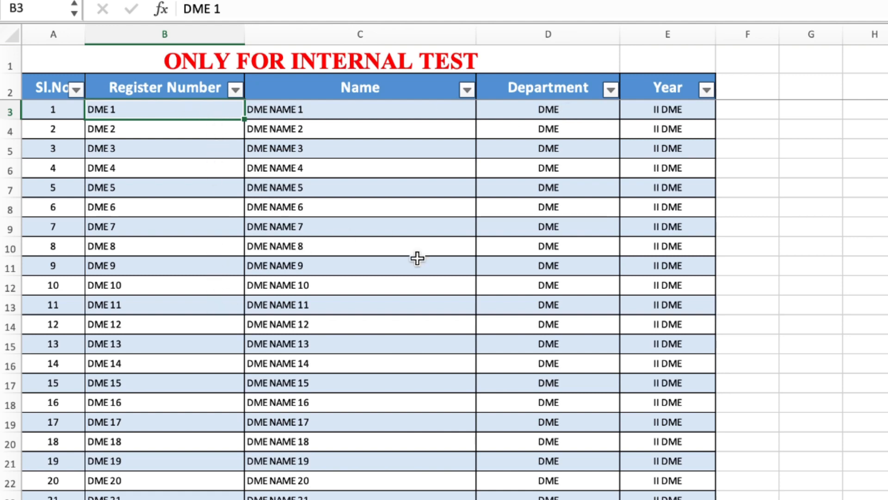
scroll(591, 472, "down", 6)
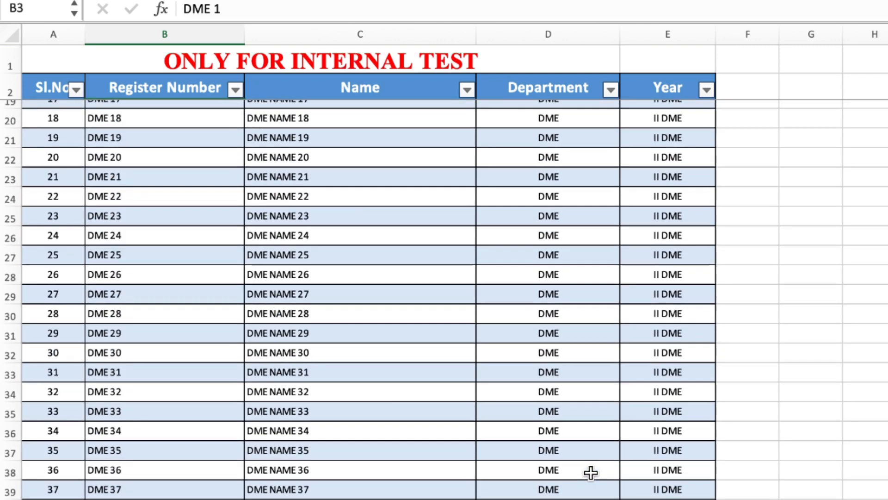
scroll(591, 472, "down", 9)
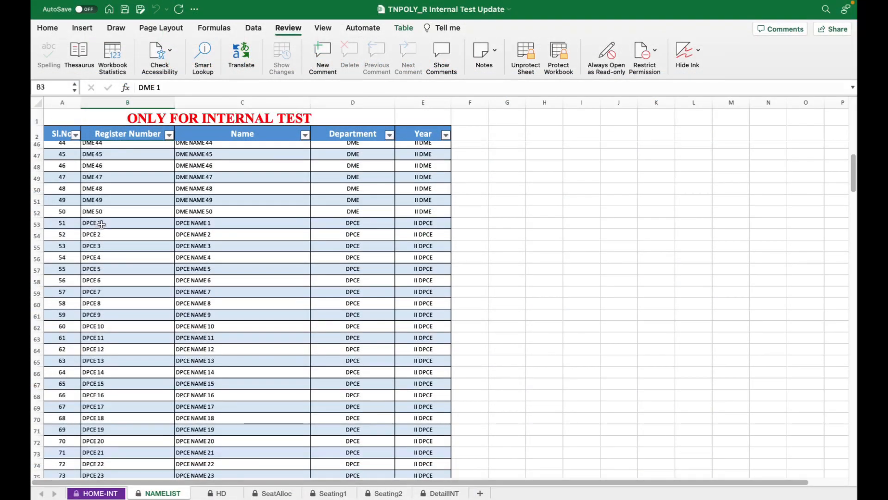
scroll(333, 344, "down", 7)
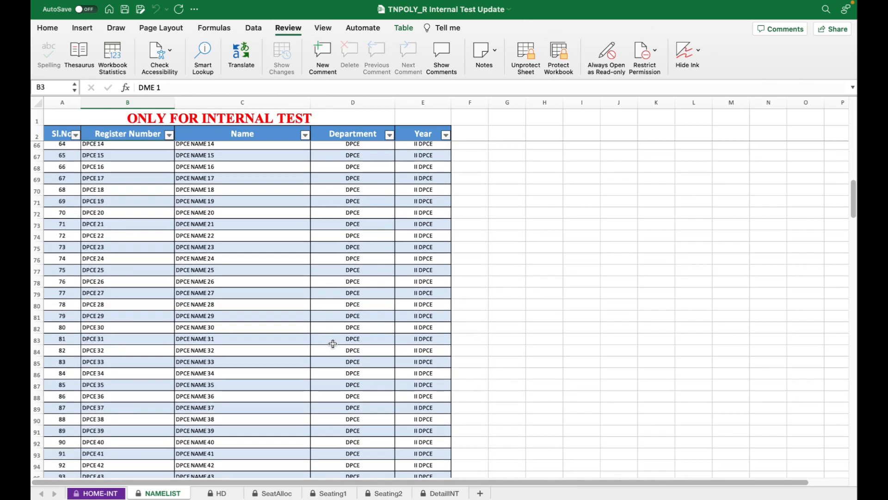
left_click(438, 150)
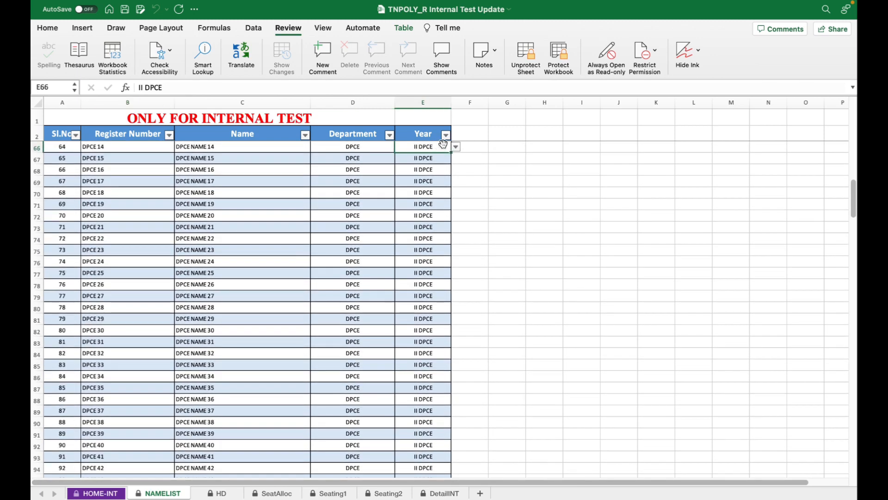
left_click(457, 148)
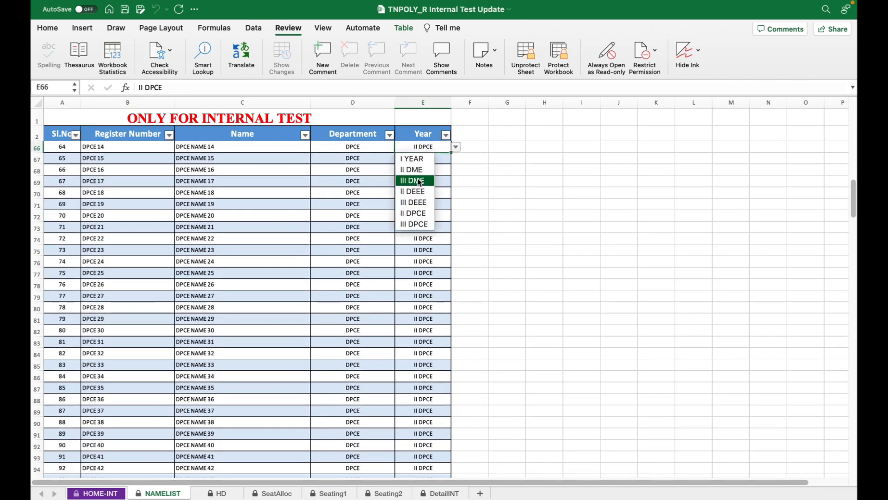
left_click(451, 148)
Examine the DEEE and first-year student entries in the name list, including the year options for a first-year student.
scroll(366, 332, "down", 10)
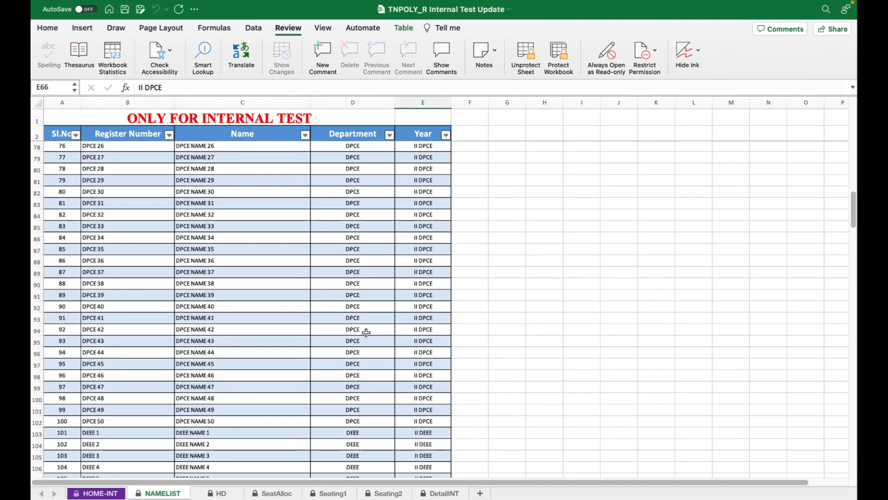
scroll(352, 325, "down", 7)
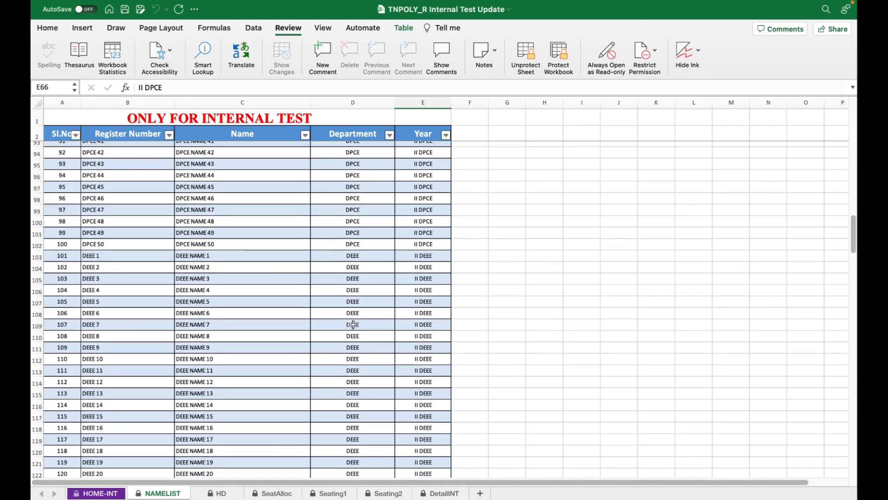
scroll(353, 325, "down", 16)
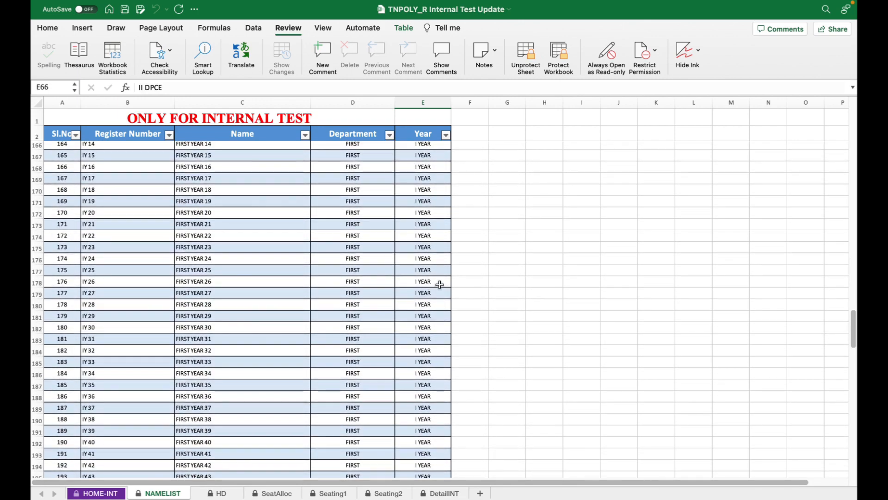
left_click(437, 292)
left_click(457, 295)
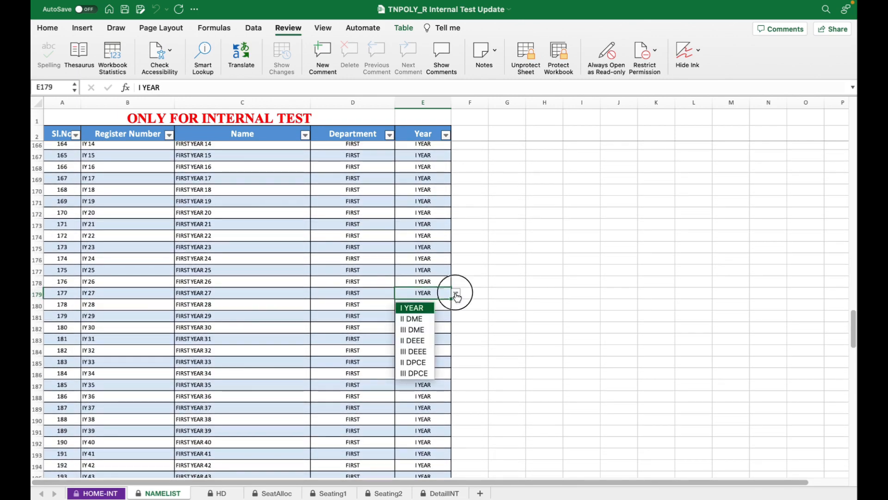
left_click(455, 294)
scroll(328, 257, "up", 5)
scroll(331, 258, "up", 5)
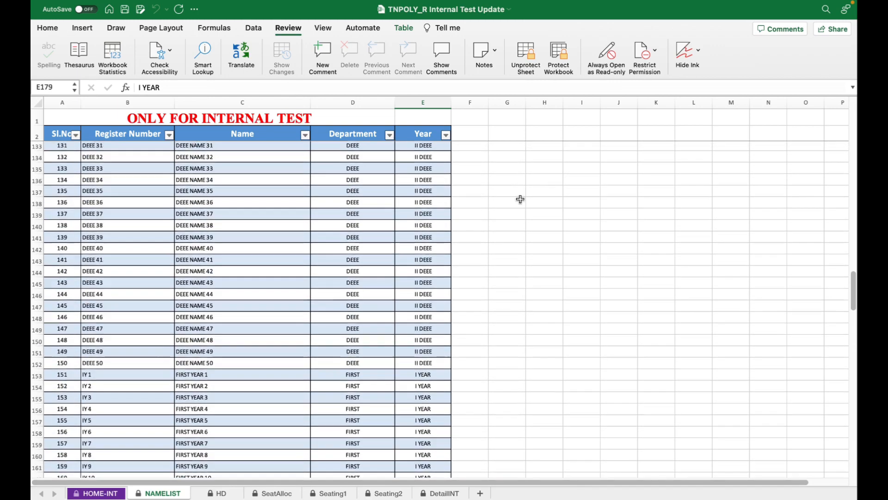
left_click_drag(854, 292, 849, 109)
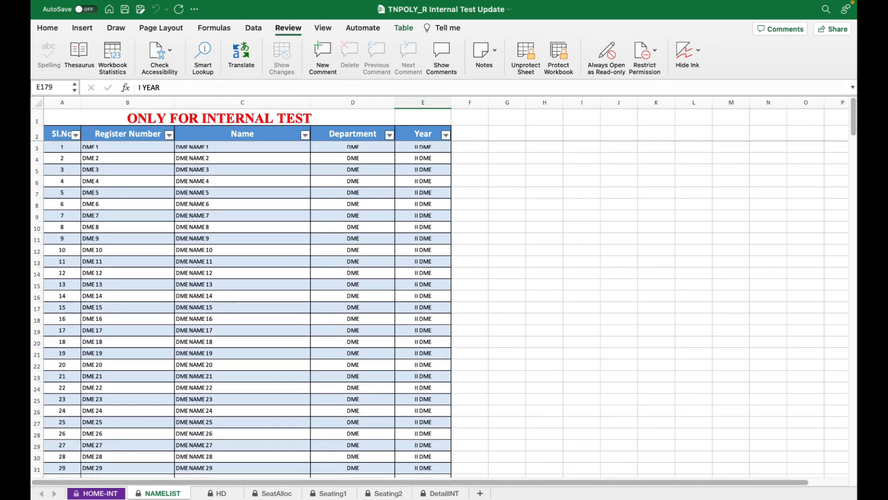
Review the exam detail entry sheet, including the exam details and block name, and return to the home sheet.
left_click(105, 493)
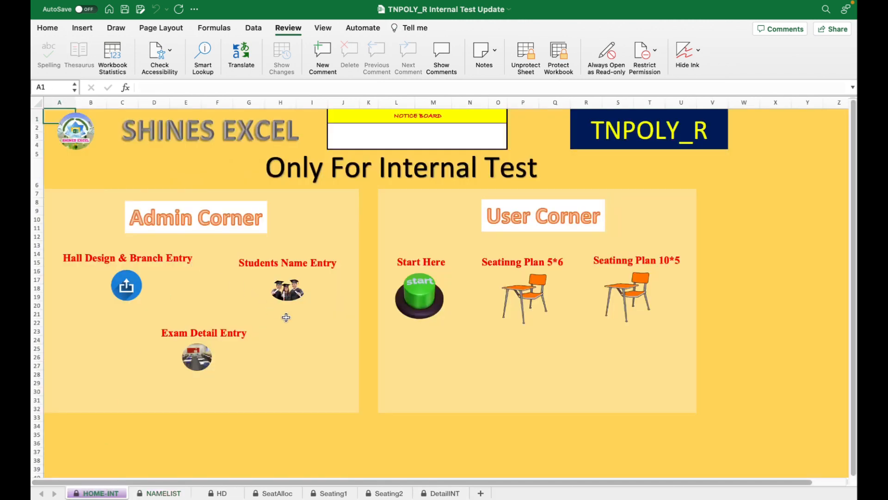
left_click(200, 365)
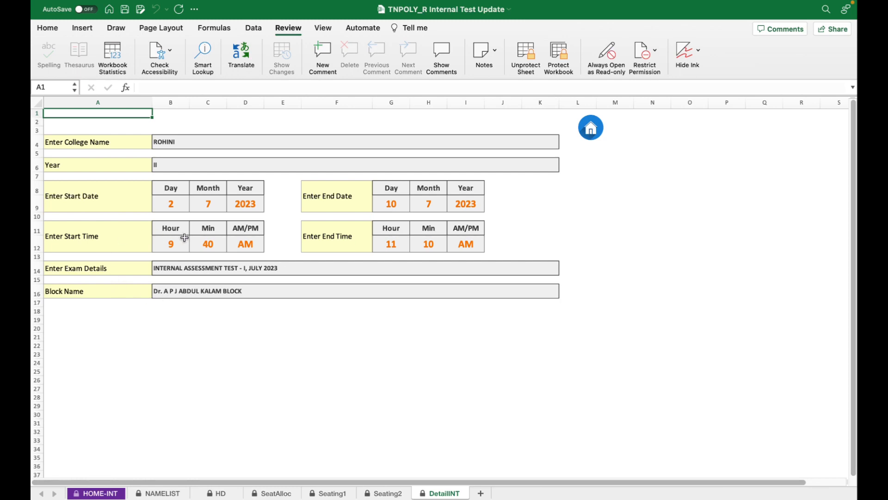
left_click(240, 268)
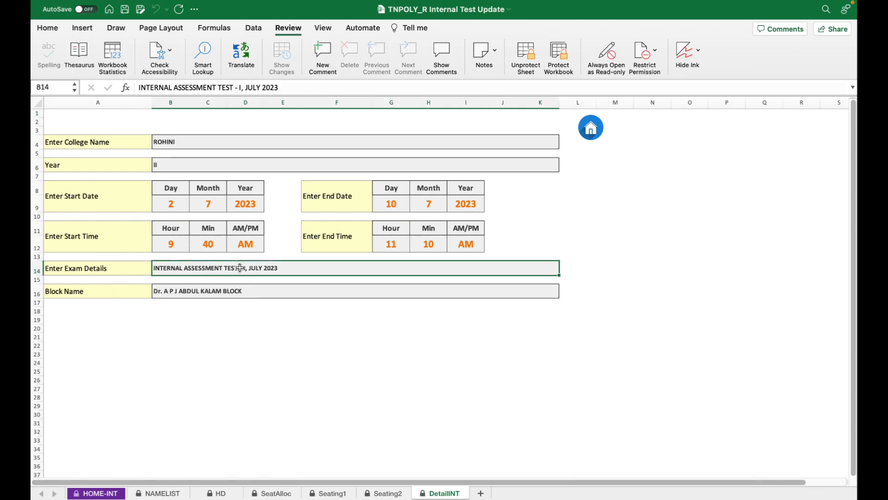
left_click(232, 292)
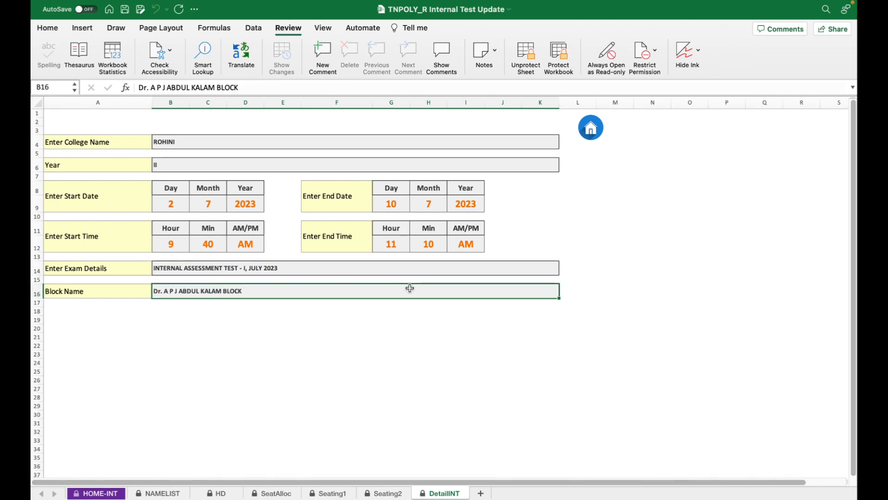
left_click(591, 130)
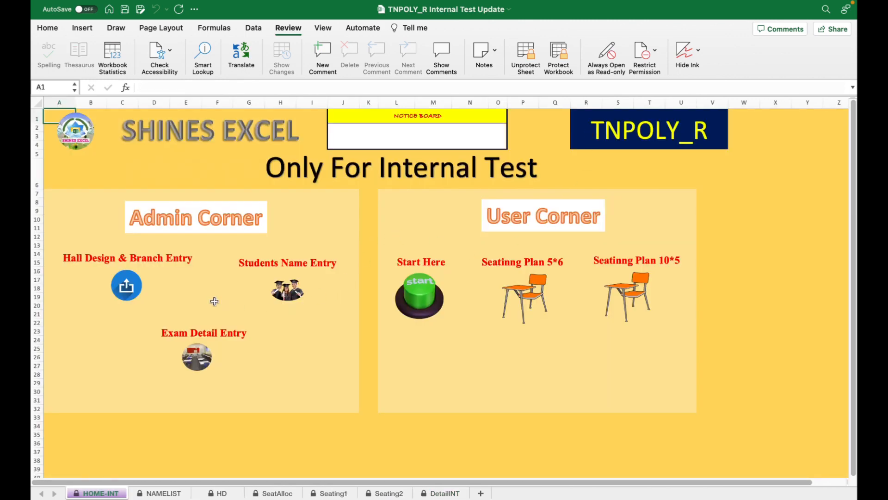
Compare the hall choices in the first seat allocation block with the exam hall numbers on the hall design sheet, and return home.
left_click(426, 291)
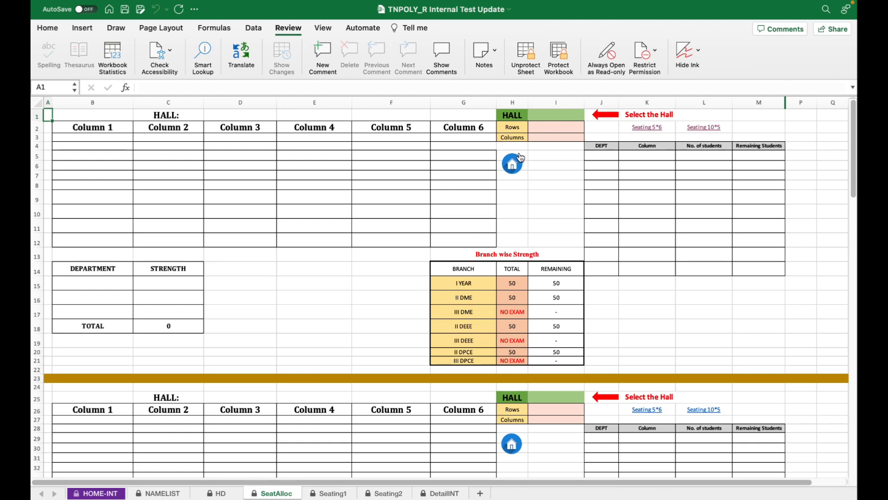
left_click(558, 114)
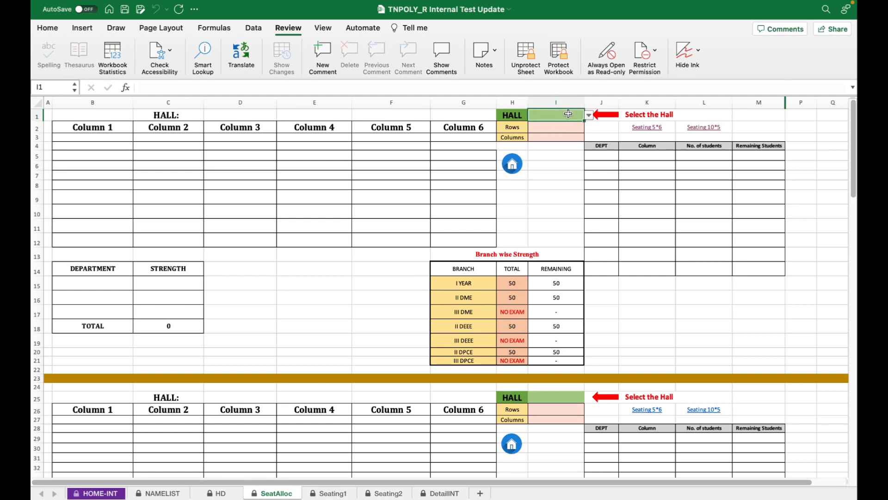
left_click(589, 116)
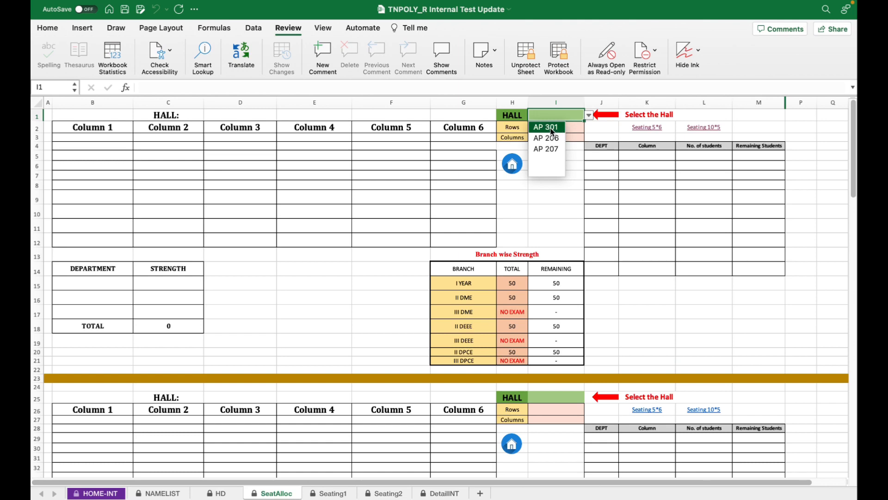
left_click(557, 206)
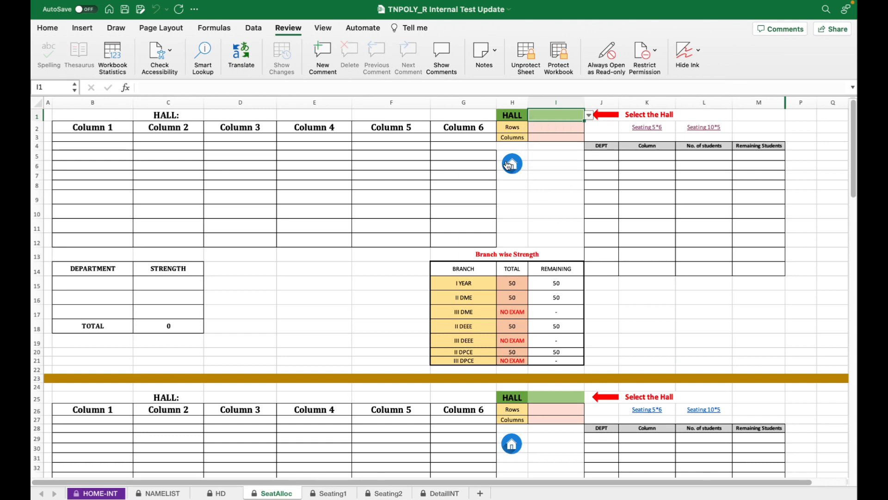
left_click(510, 165)
left_click(121, 292)
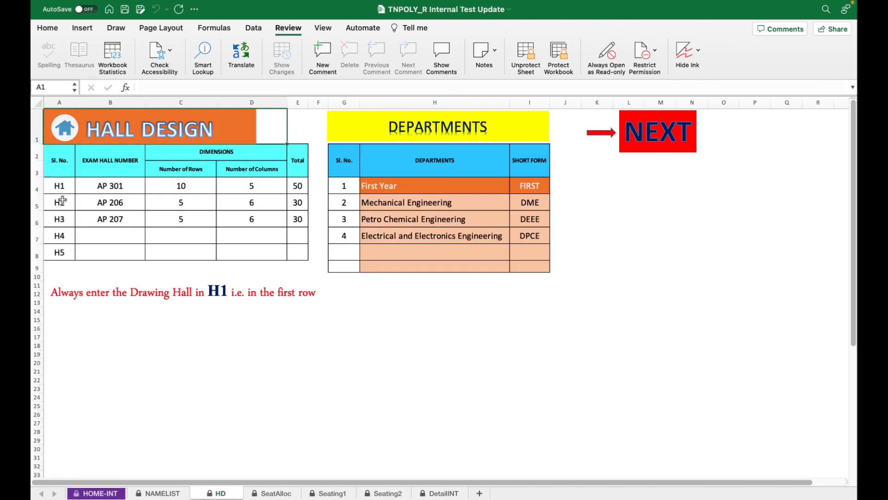
left_click_drag(95, 188, 96, 218)
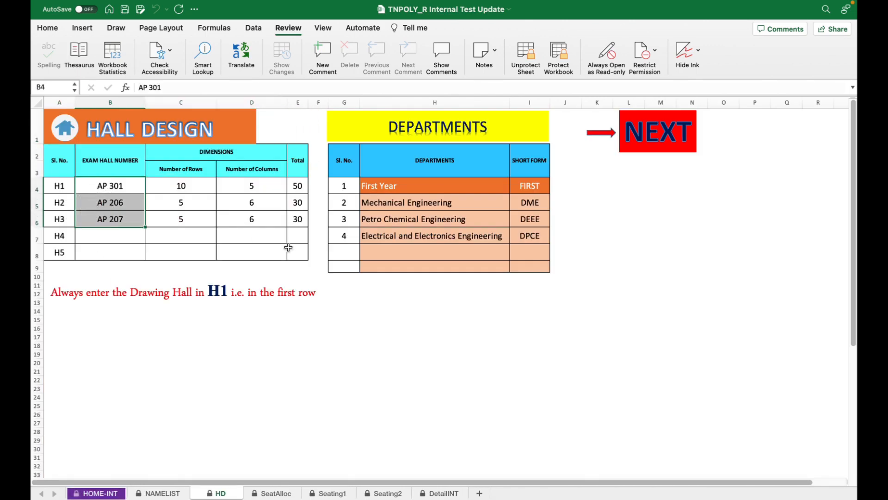
left_click(63, 137)
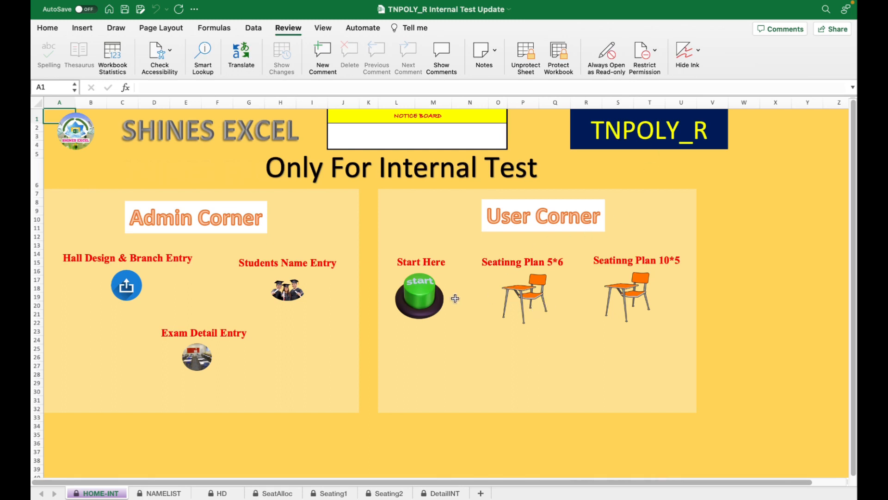
Select hall AP 301 for the first seat allocation block and check its rows and columns.
left_click(434, 301)
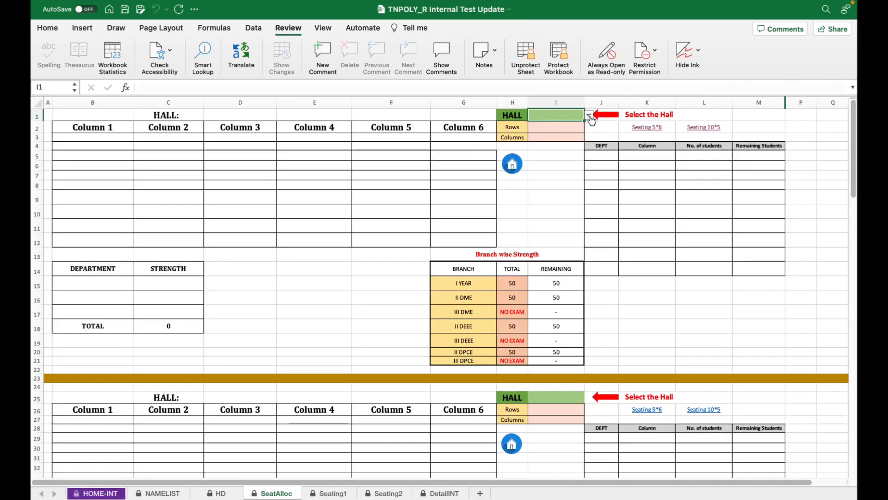
left_click(591, 118)
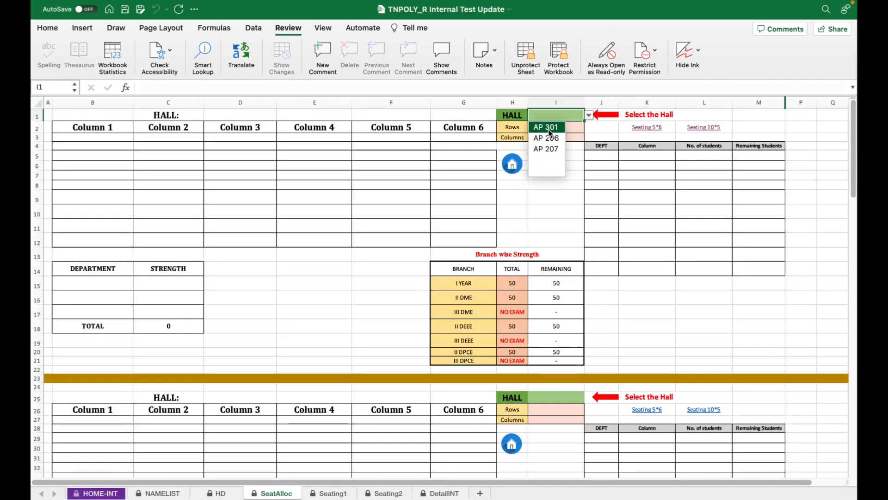
left_click(546, 127)
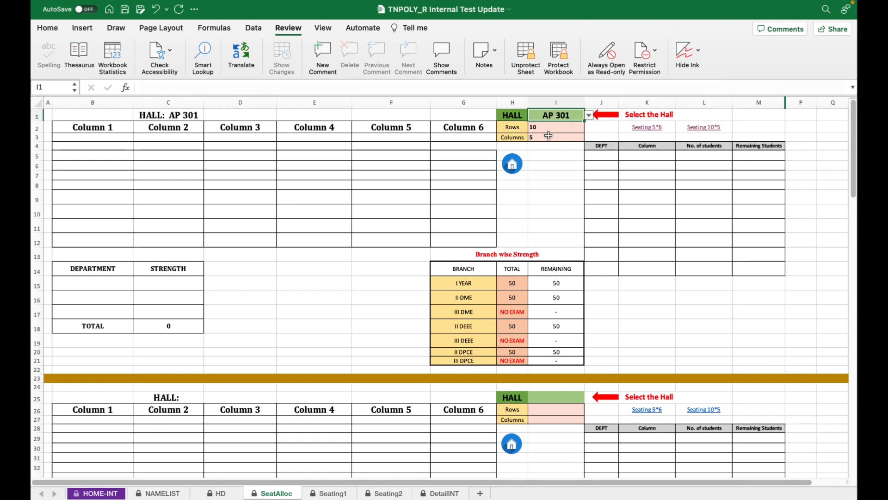
left_click_drag(553, 131, 554, 138)
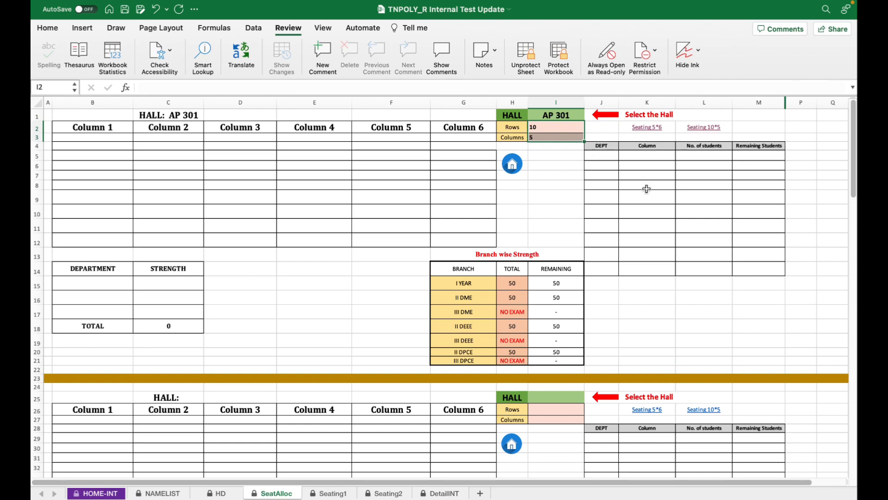
Assign department II DME to COLUMN 1 in the first allocation row of hall AP 301.
left_click(603, 155)
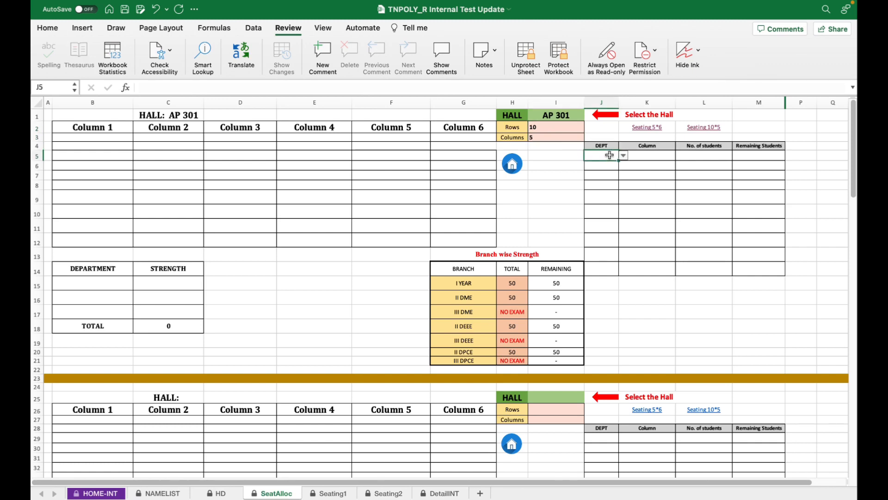
left_click(624, 157)
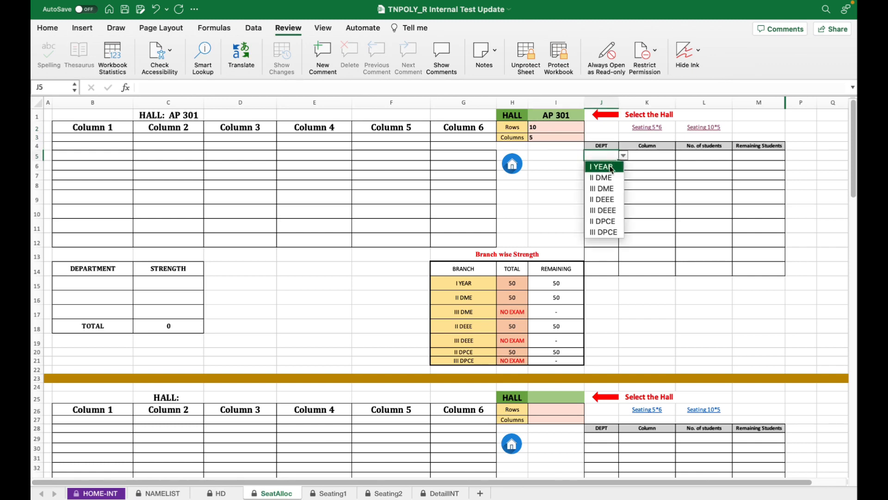
left_click(617, 178)
left_click(647, 157)
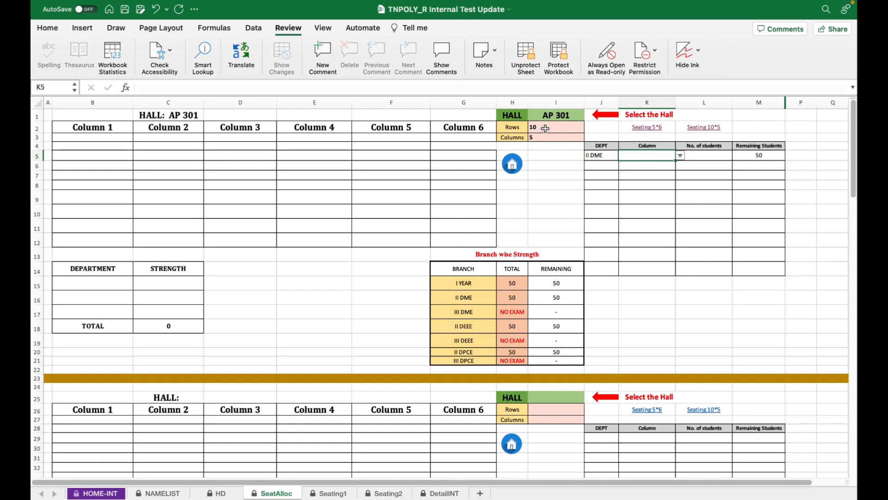
left_click(680, 157)
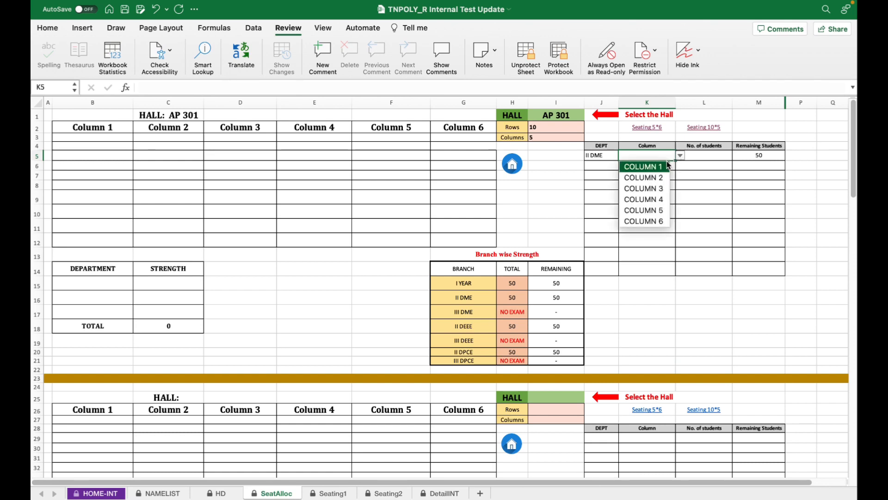
left_click(644, 166)
Set the number of students to 6 for the II DME row in COLUMN 1 and check the seats filled.
left_click(703, 156)
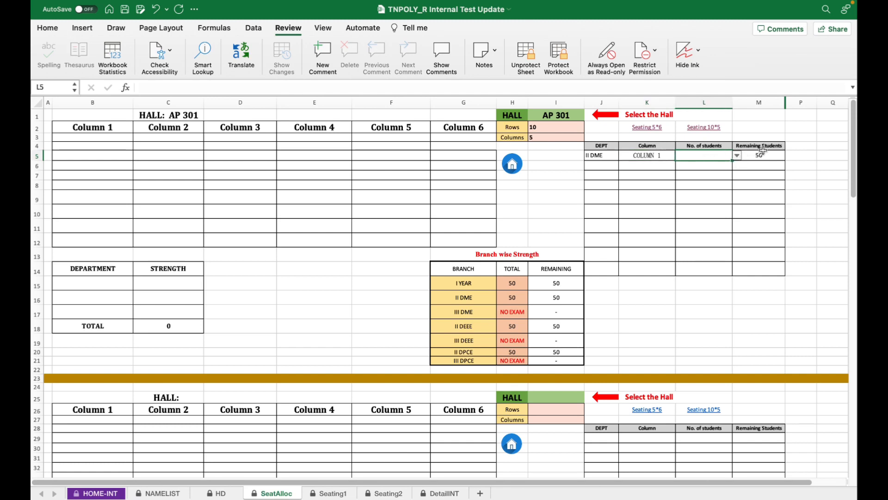
left_click(765, 157)
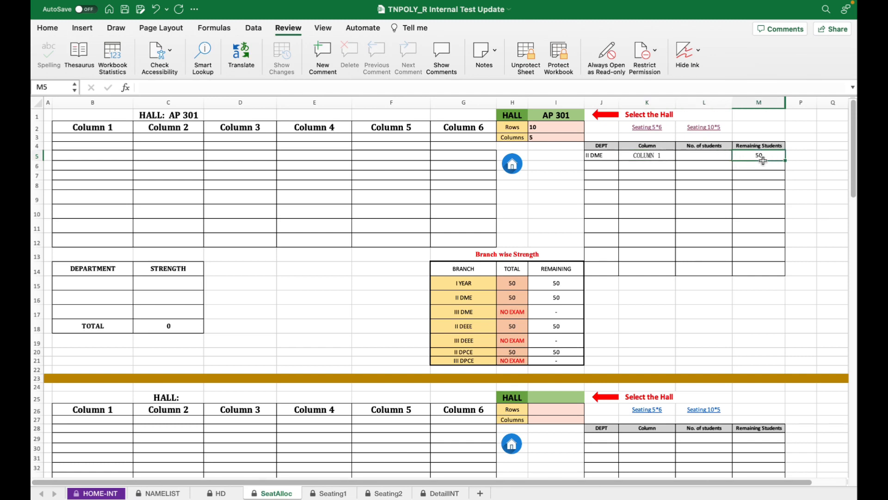
left_click(724, 156)
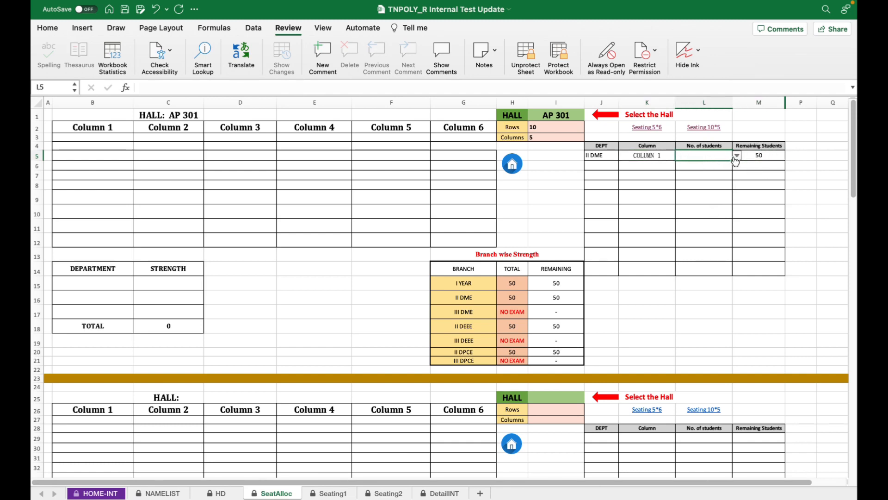
left_click(736, 156)
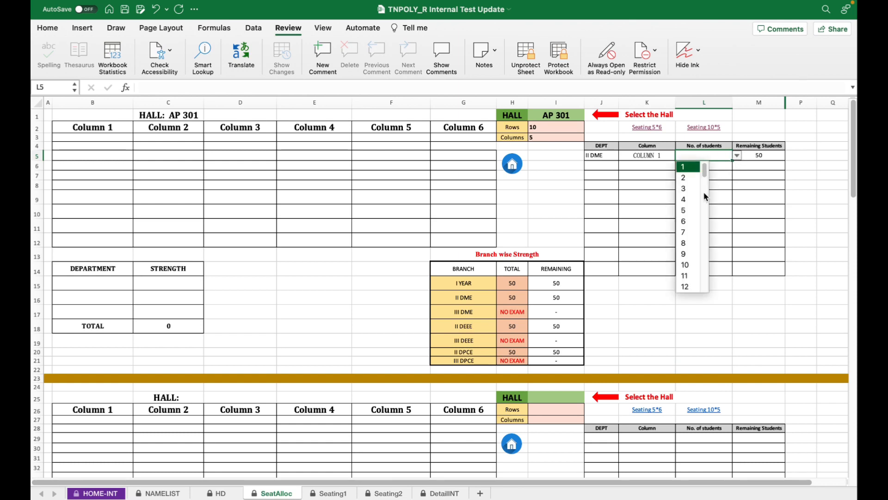
left_click(689, 222)
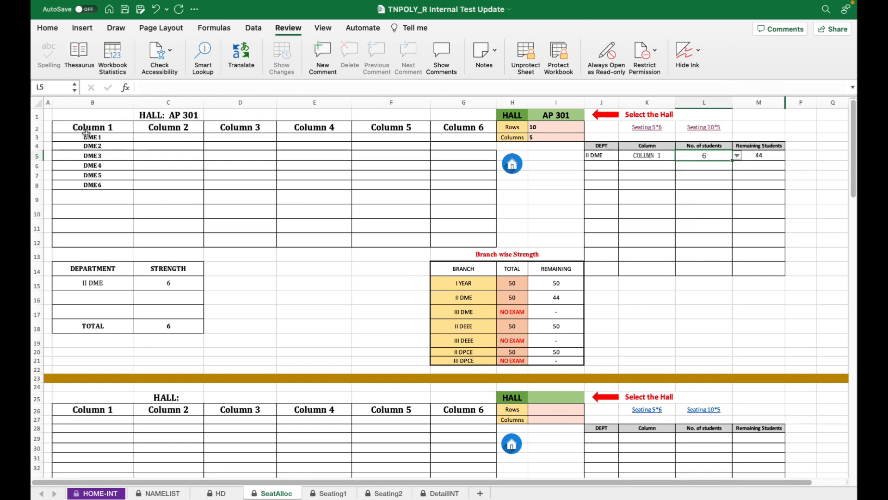
left_click_drag(90, 137, 90, 185)
Assign department II DEEE to COLUMN 1 in the second allocation row of hall AP 301.
left_click(605, 167)
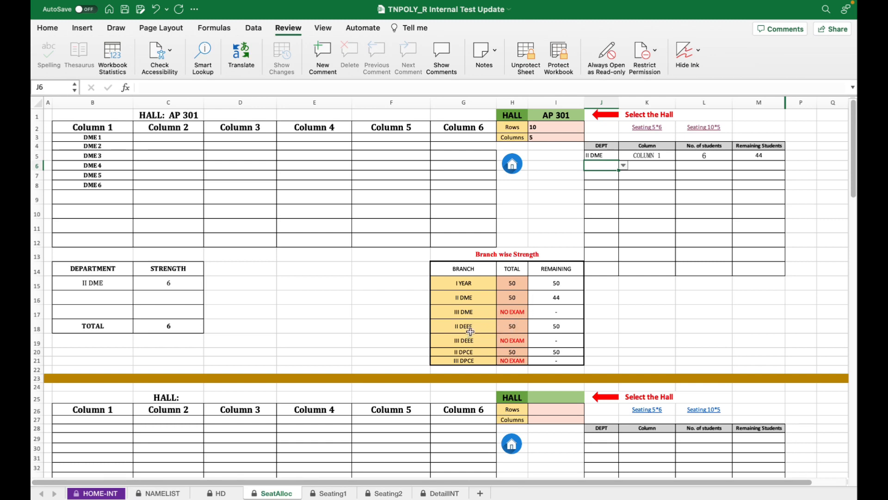
left_click(624, 166)
key("Down")
key("Down")
key("Down")
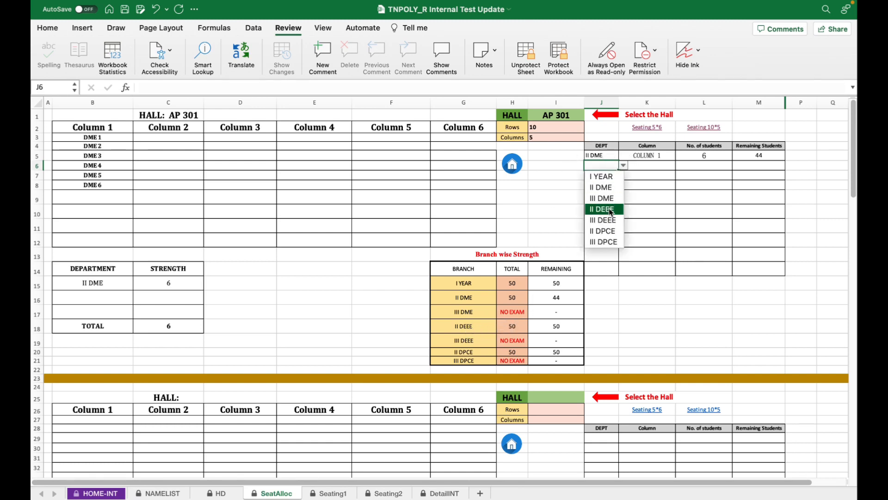
key("Return")
left_click(645, 167)
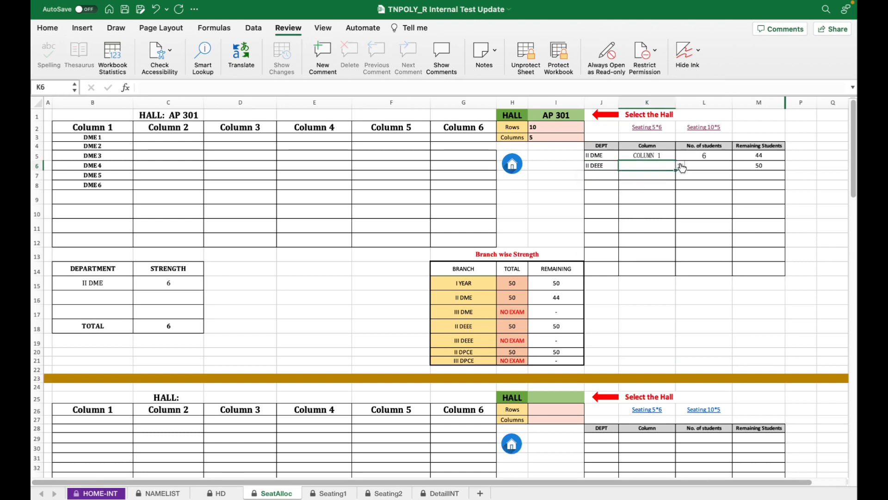
left_click(681, 166)
left_click(659, 176)
Set the number of students to 4 for the II DEEE row and check its seats in Column 1.
left_click(704, 165)
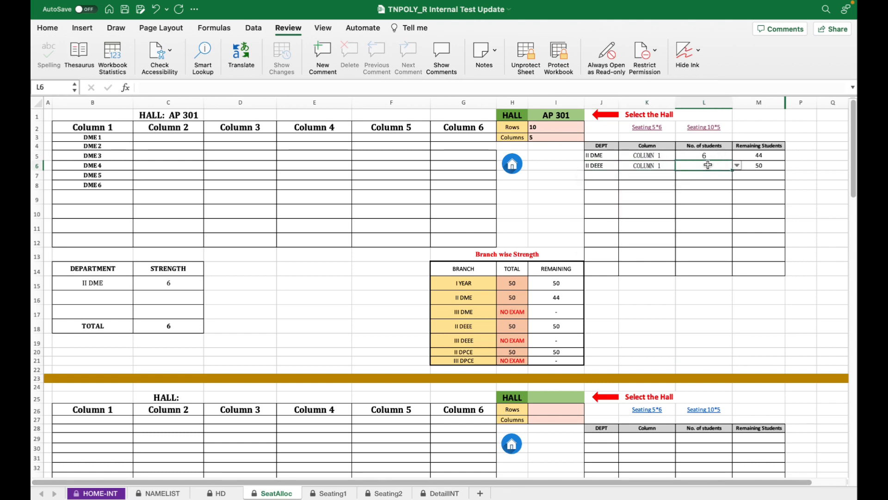
left_click(737, 166)
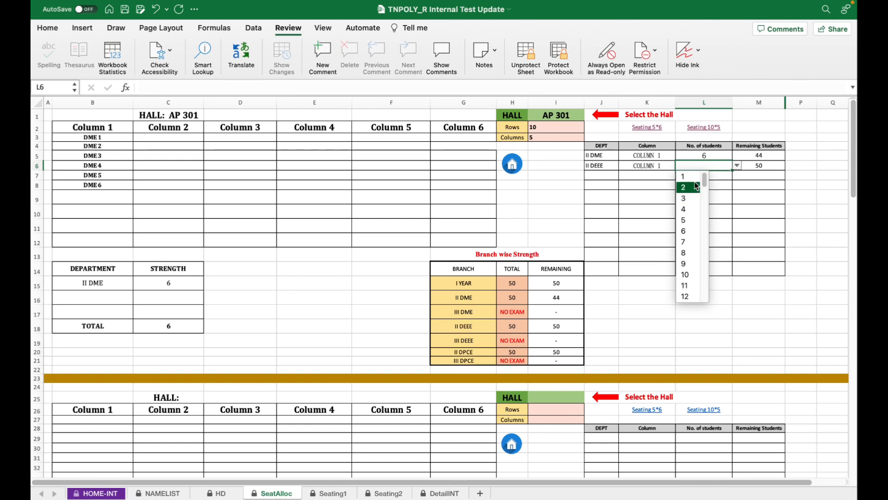
left_click(688, 211)
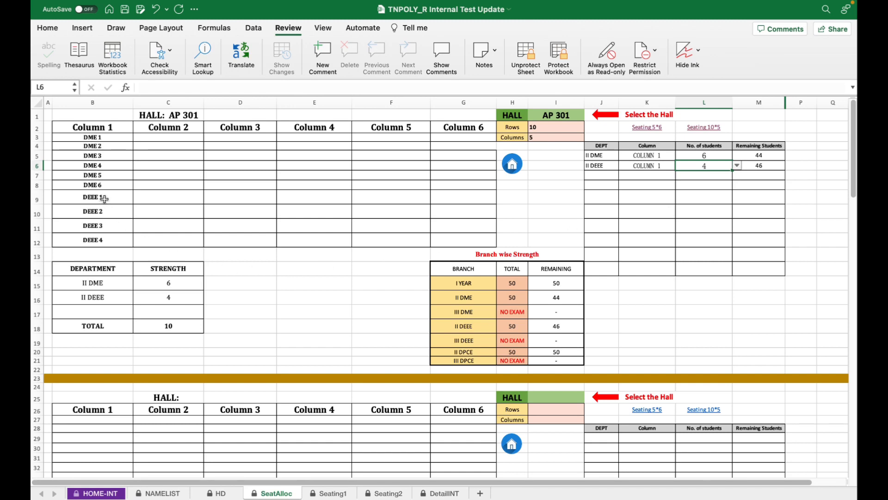
left_click_drag(104, 199, 105, 239)
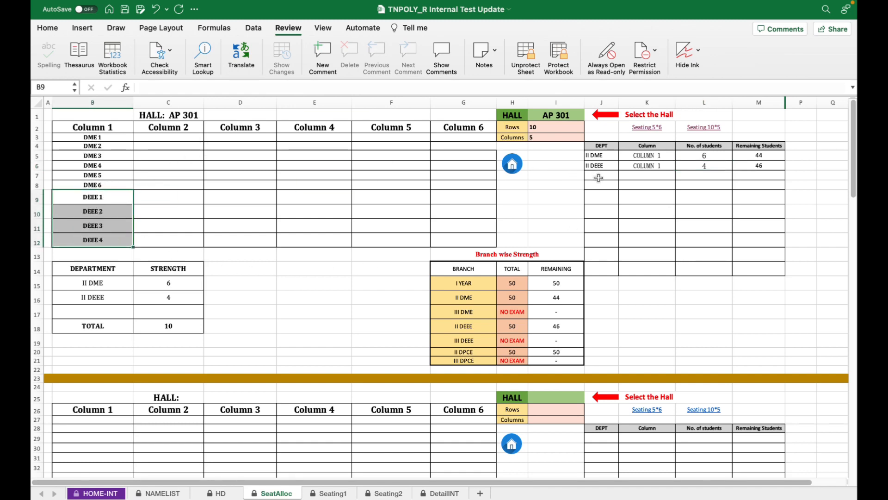
Allocate 10 I YEAR students to COLUMN 2 in the third allocation row of hall AP 301.
left_click(597, 179)
left_click(623, 175)
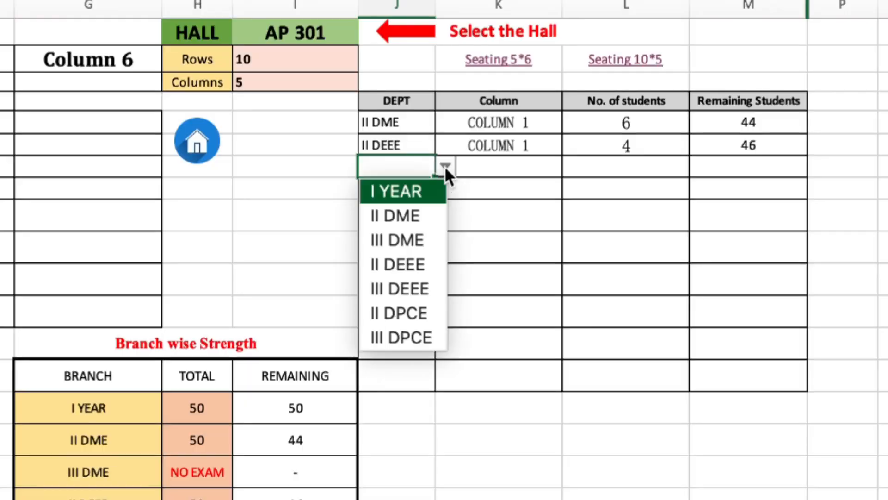
left_click(401, 193)
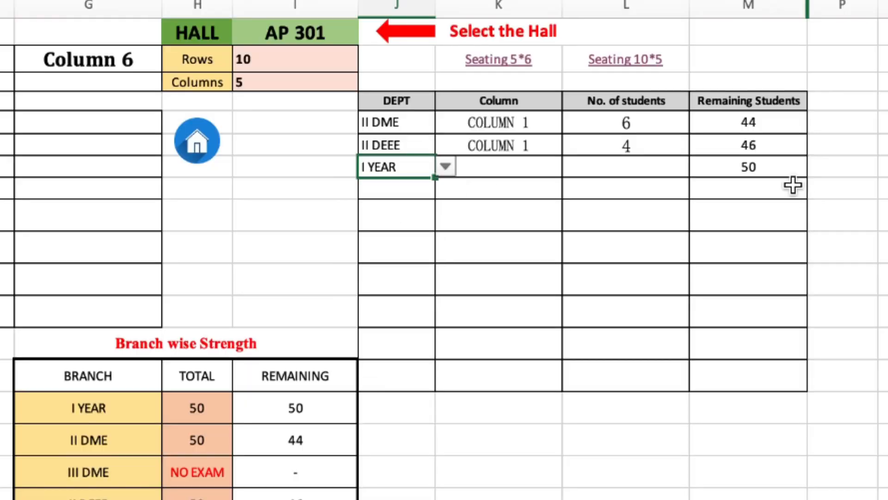
left_click(518, 168)
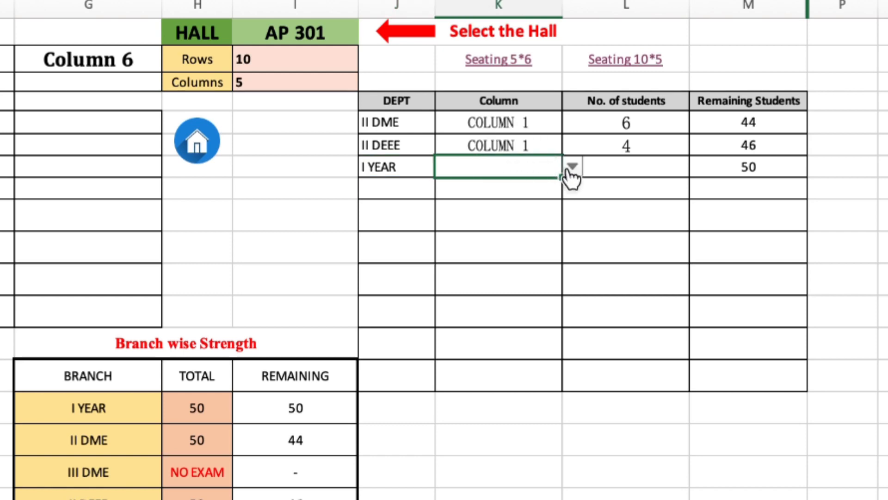
left_click(573, 166)
key("Return")
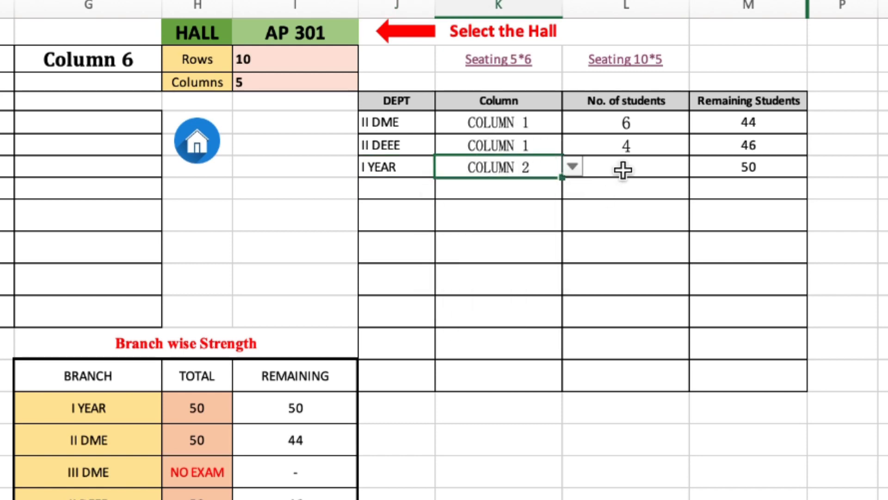
left_click(624, 170)
left_click(699, 167)
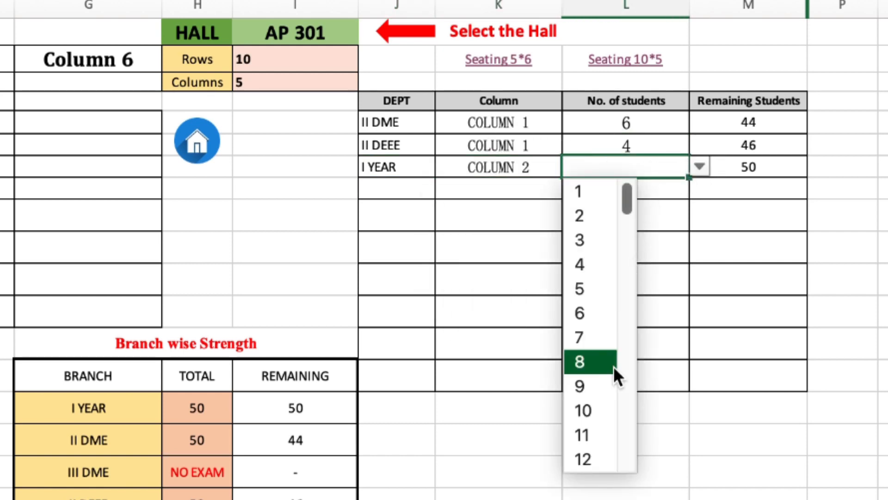
left_click(598, 409)
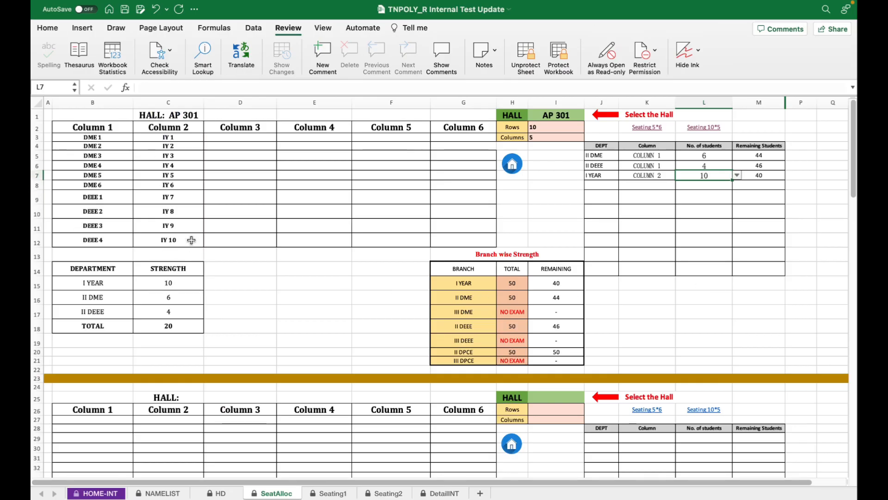
Allocate 10 II DME students to COLUMN 3 in the fourth allocation row of hall AP 301.
left_click(599, 185)
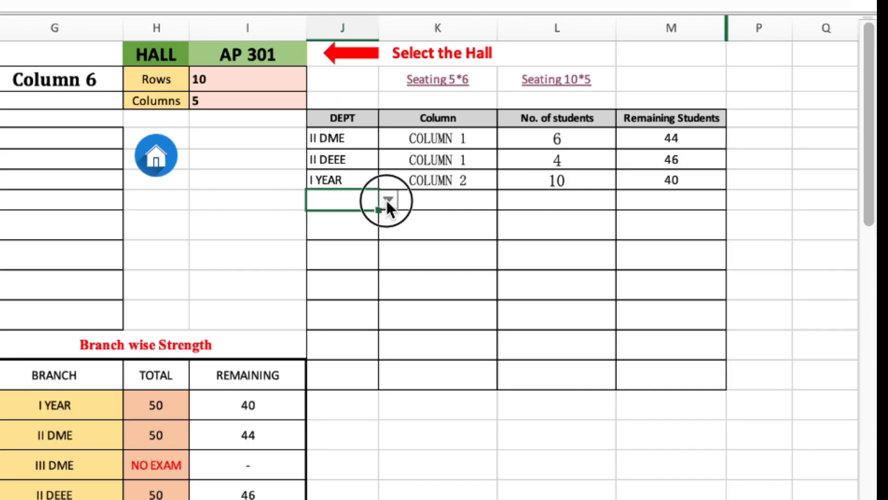
left_click(623, 184)
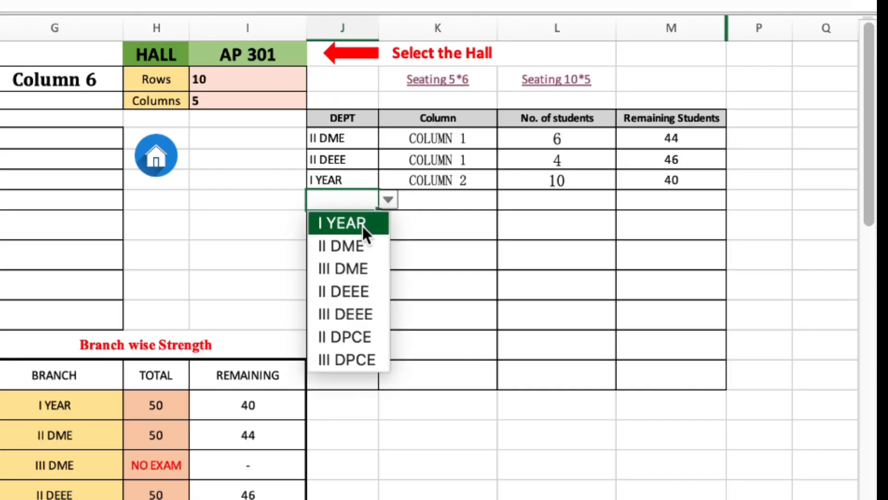
left_click(354, 244)
left_click(454, 207)
left_click(508, 202)
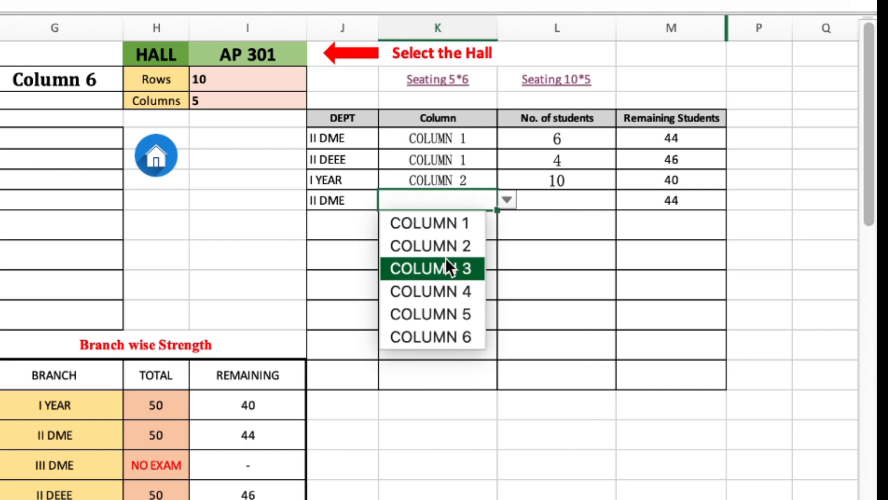
left_click(445, 257)
left_click(584, 203)
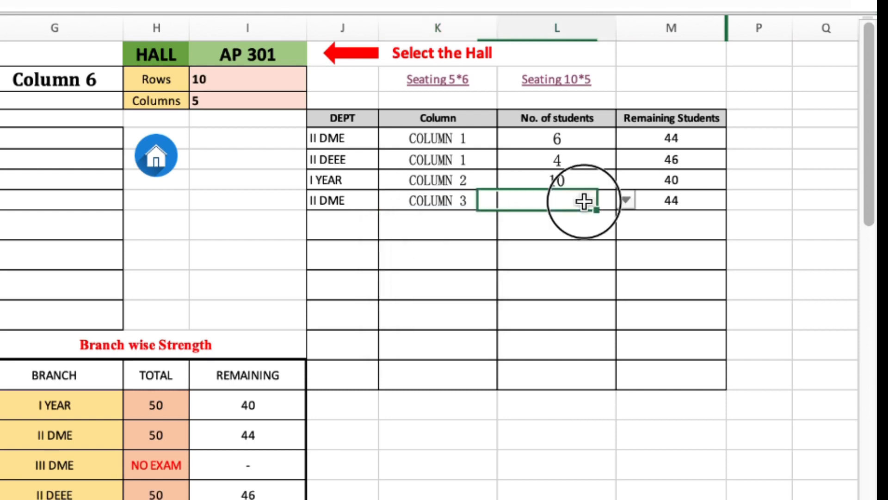
left_click(626, 200)
left_click(532, 430)
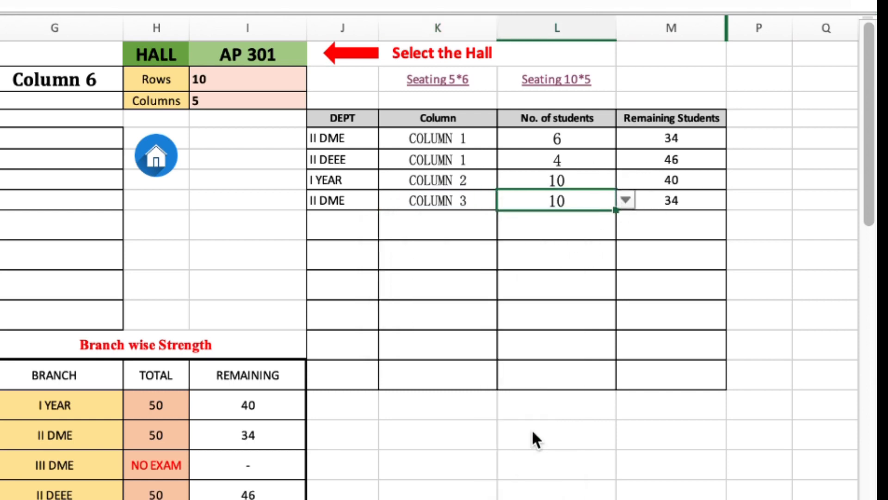
Allocate 10 I YEAR students to COLUMN 4 in the fifth allocation row of hall AP 301.
left_click(332, 225)
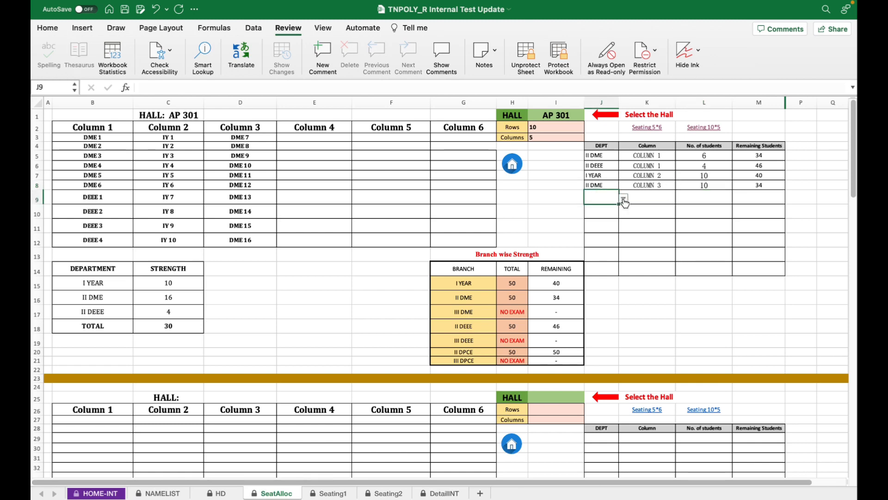
left_click(623, 199)
left_click(603, 210)
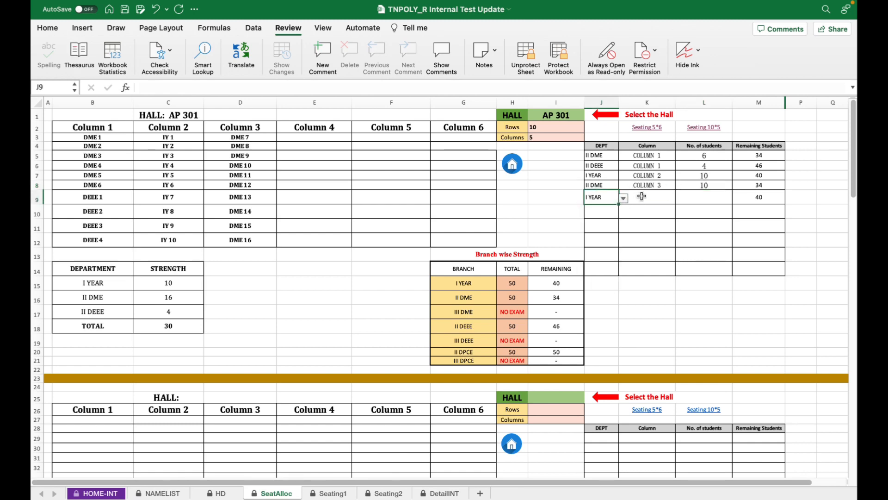
left_click(645, 198)
left_click(681, 199)
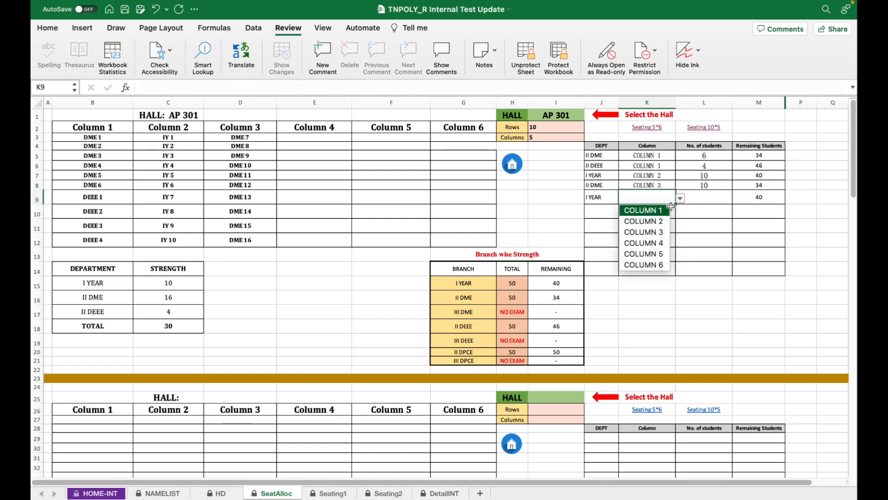
left_click(657, 242)
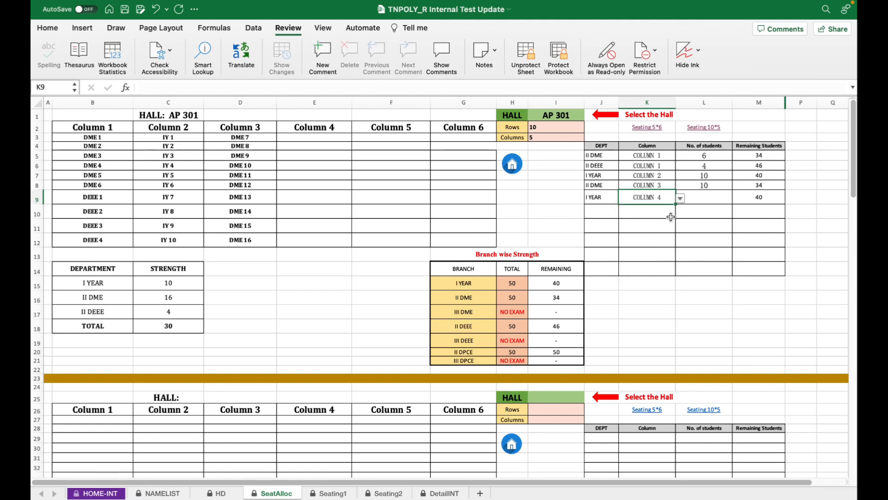
left_click(696, 198)
left_click(737, 199)
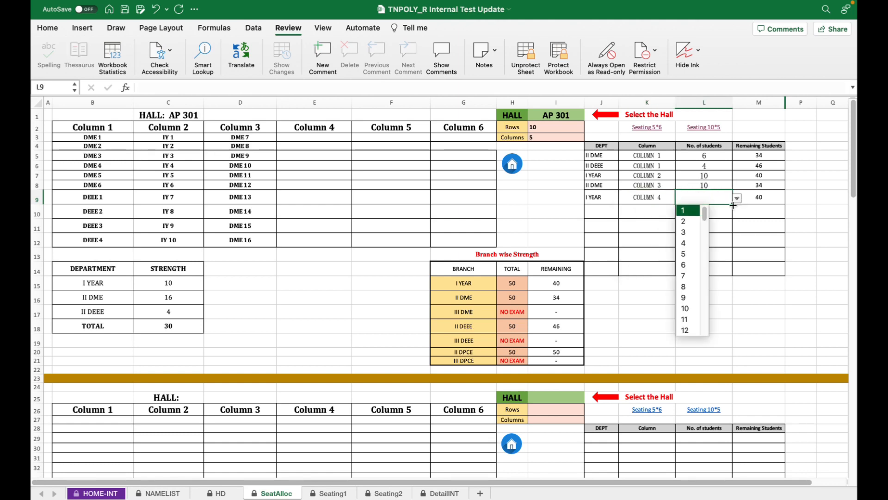
left_click(697, 308)
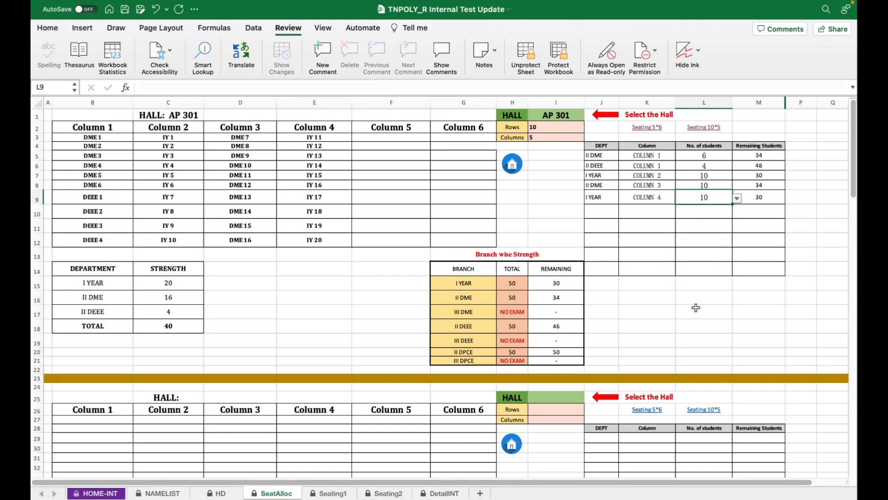
Allocate 10 II DEEE students to COLUMN 5 in the sixth allocation row of hall AP 301.
left_click(607, 214)
left_click(623, 212)
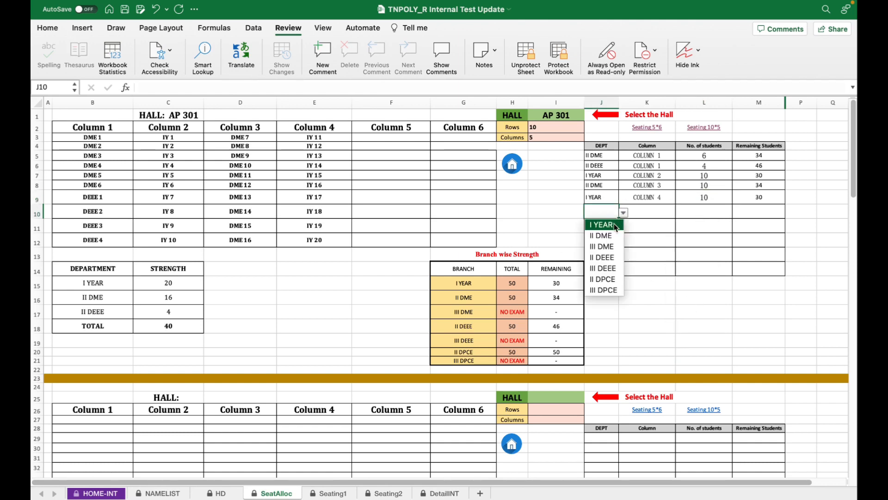
left_click(615, 254)
left_click(660, 211)
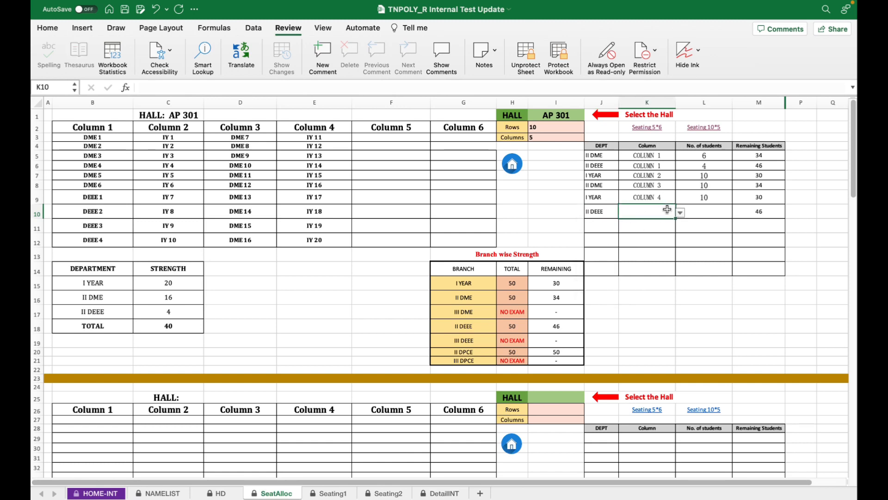
left_click(680, 213)
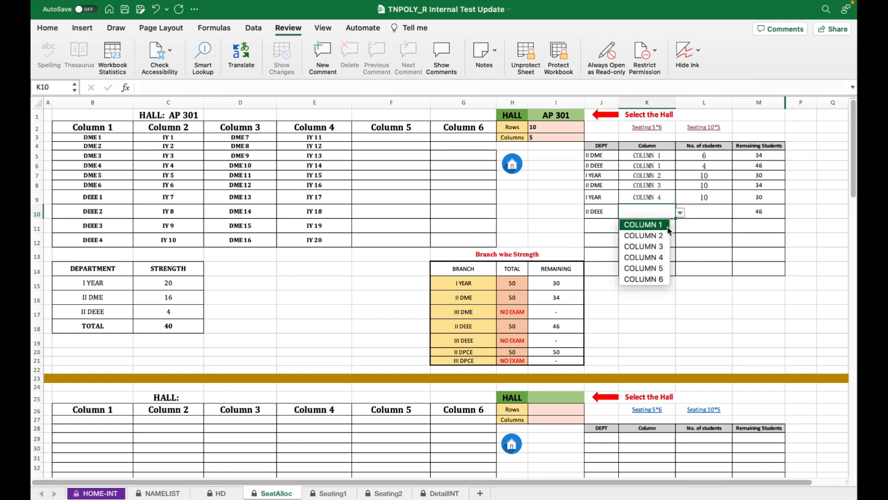
left_click(660, 269)
left_click(715, 213)
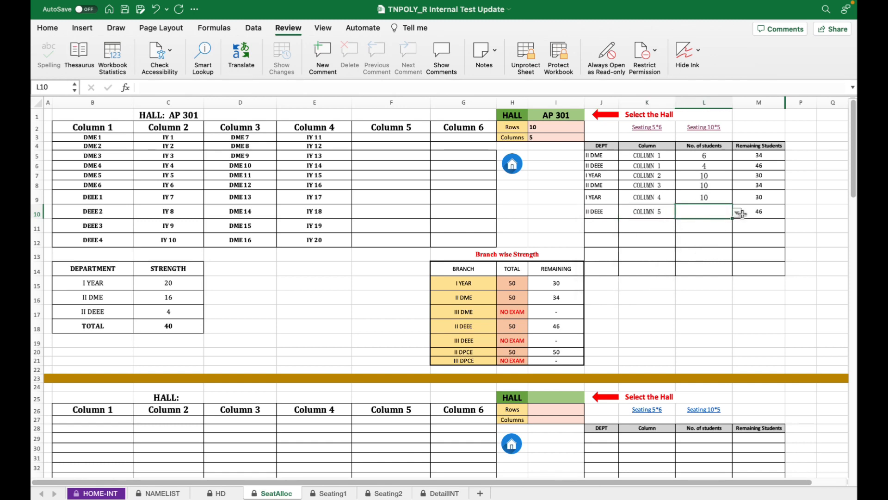
left_click(736, 214)
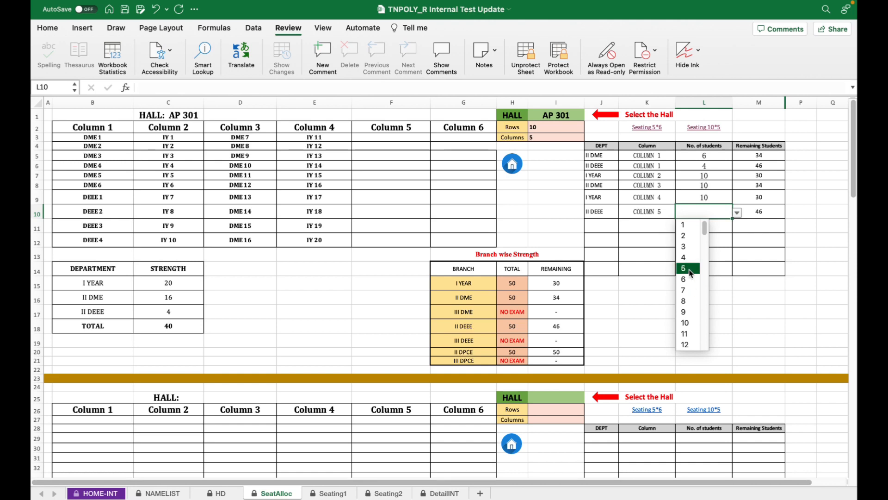
left_click(689, 323)
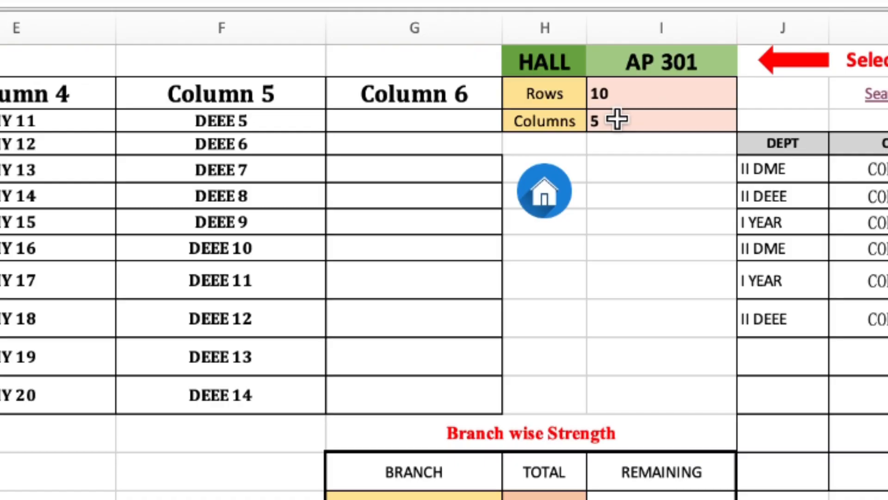
Check hall AP 301's column setting against Column 6 of its seating grid, plus the remaining branch strengths in the second hall block.
left_click(540, 137)
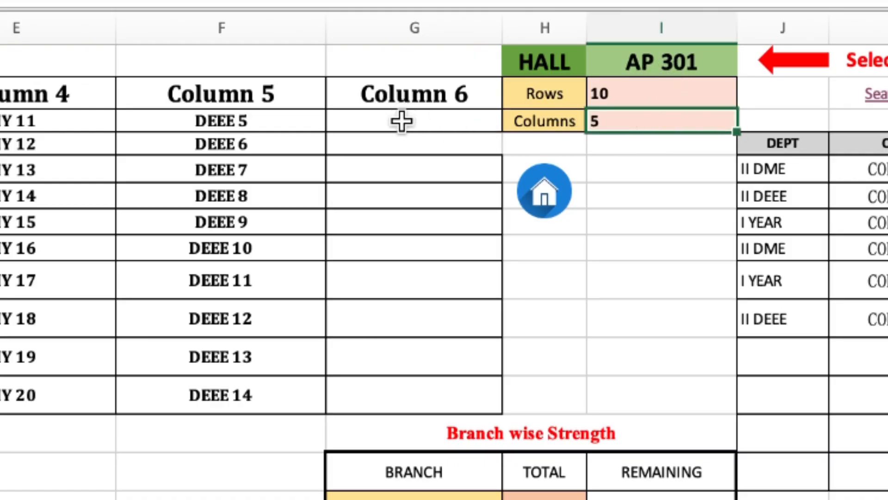
left_click_drag(403, 121, 435, 377)
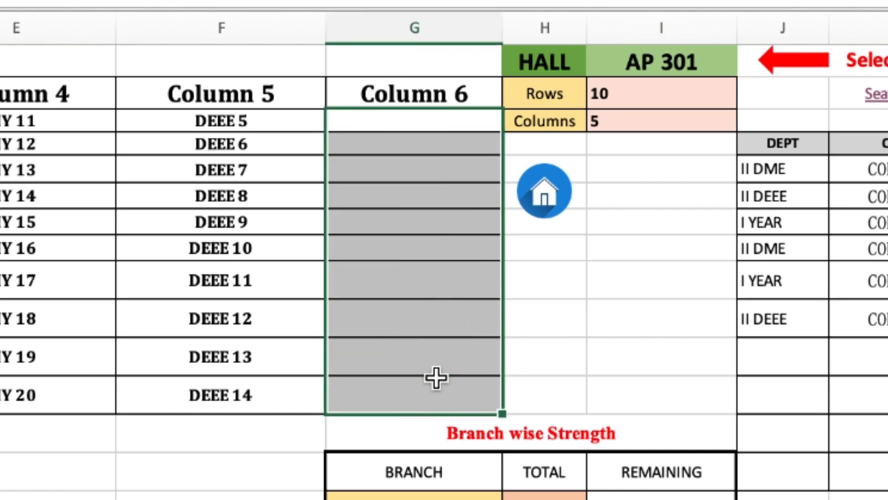
left_click_drag(397, 118, 397, 394)
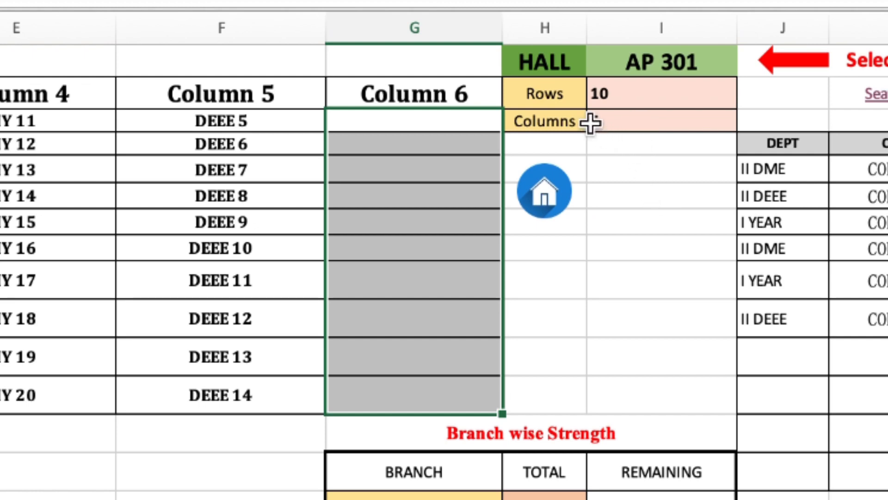
left_click(622, 120)
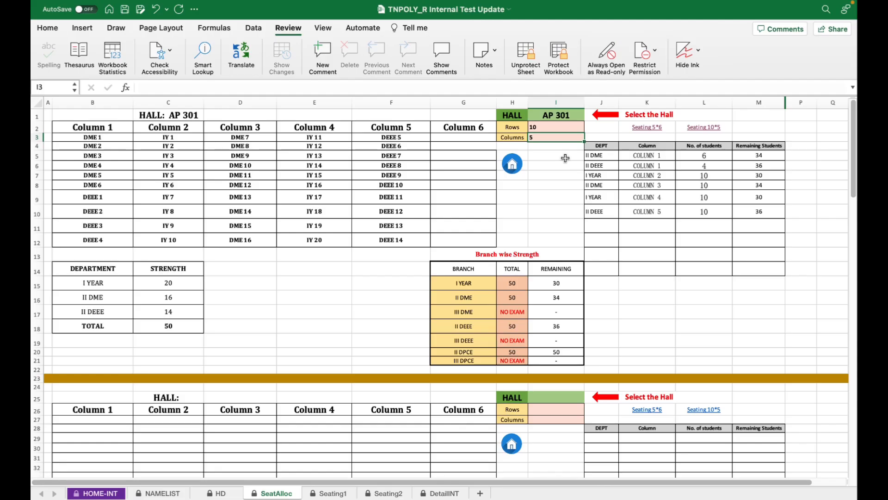
scroll(555, 248, "down", 3)
scroll(554, 249, "down", 5)
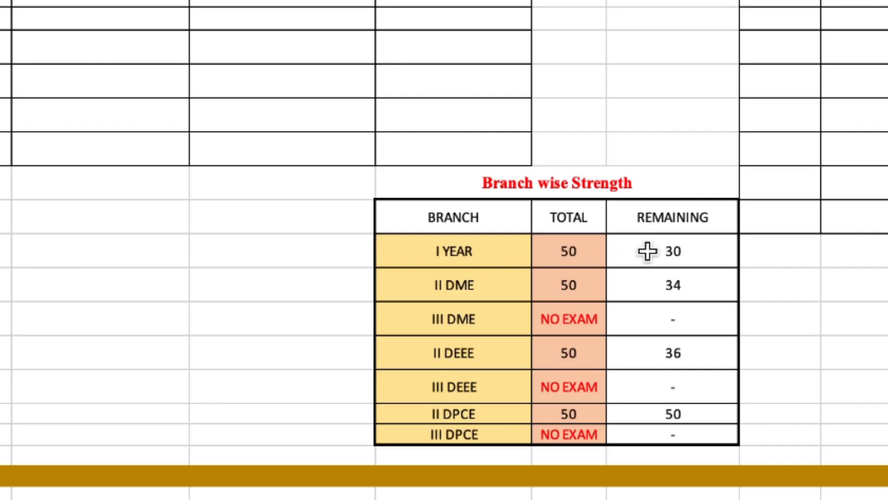
left_click(545, 295)
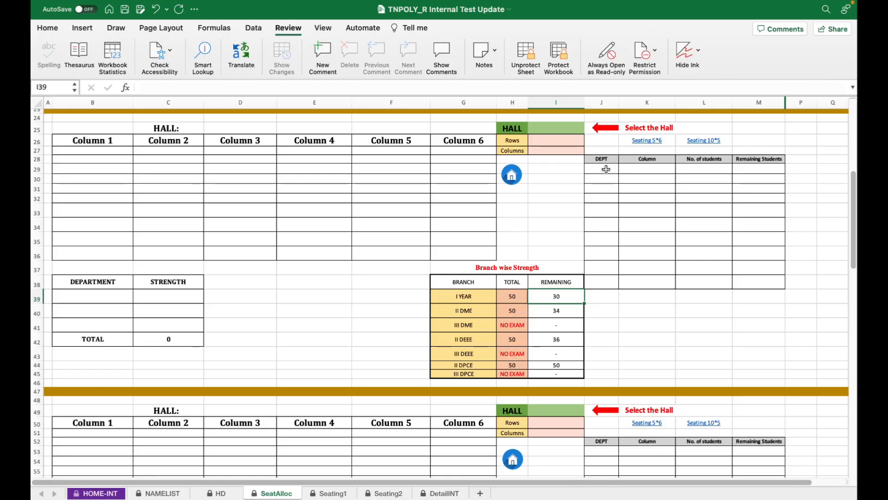
Set the department to I YEAR in the first three allocation rows of the second hall block.
left_click(607, 169)
left_click(624, 168)
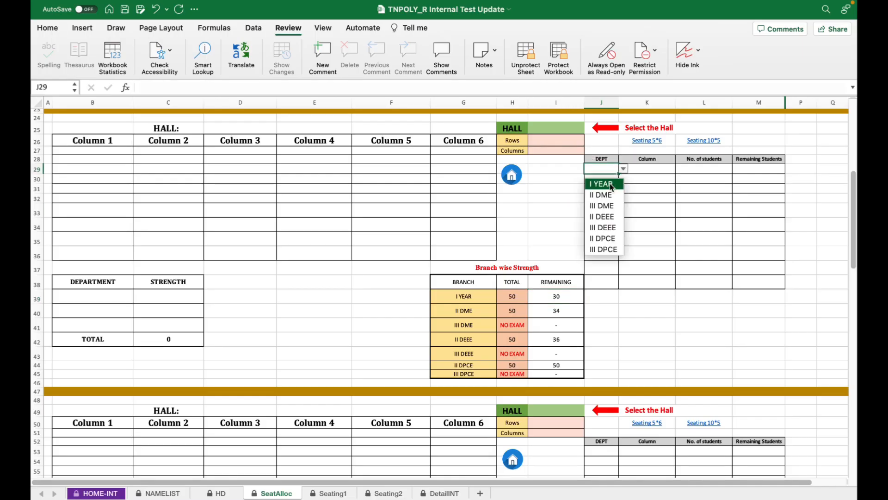
left_click(602, 184)
left_click(650, 171)
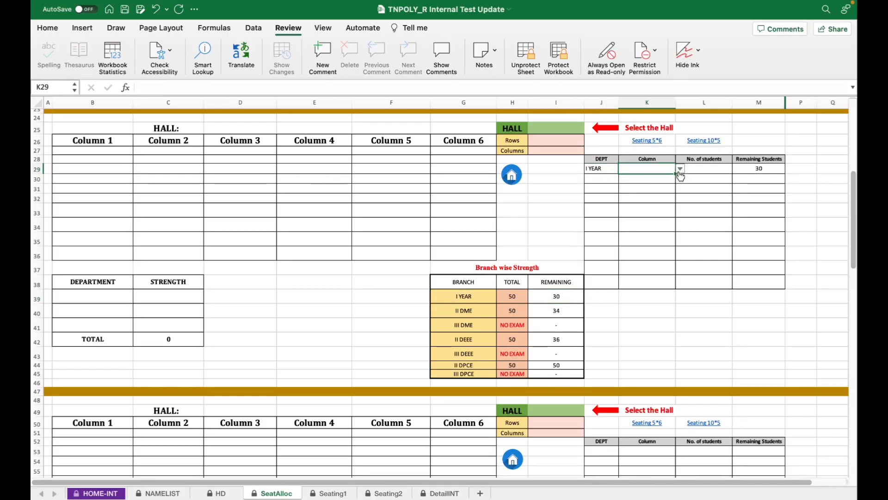
left_click(612, 168)
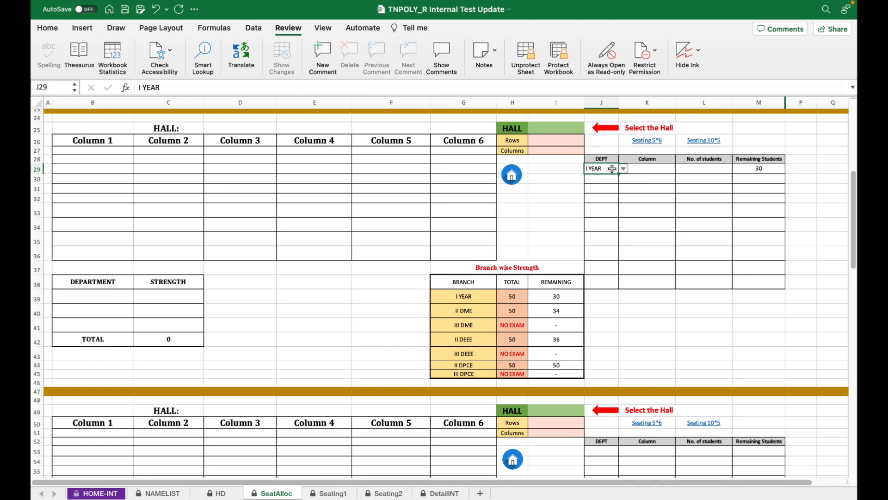
left_click_drag(618, 175, 619, 190)
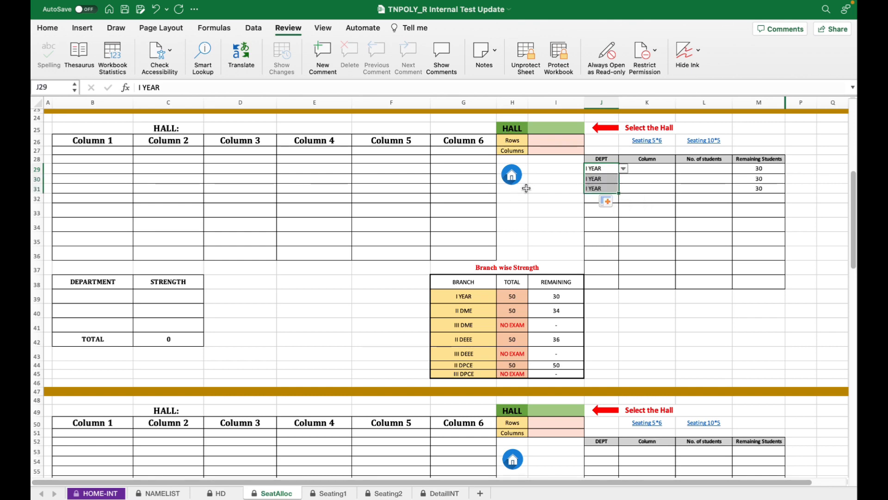
Choose AP 206 as the hall for the second seating block.
scroll(530, 185, "up", 2)
left_click(543, 157)
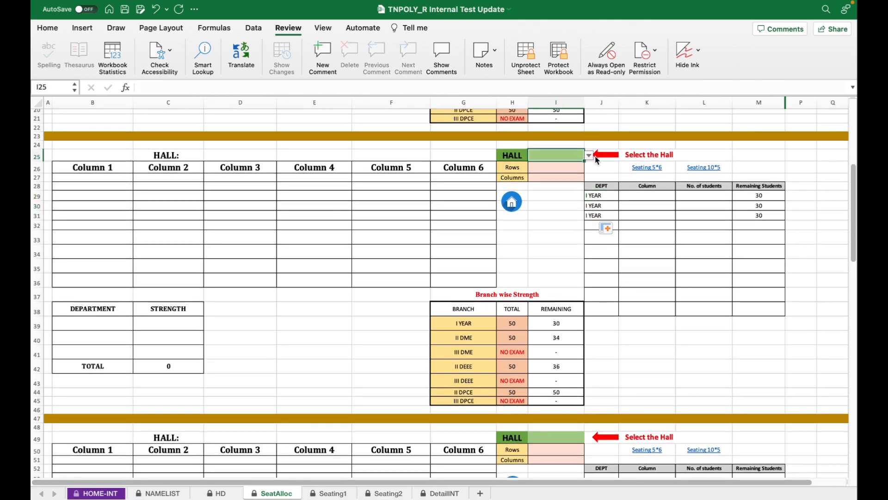
left_click(589, 156)
left_click(546, 167)
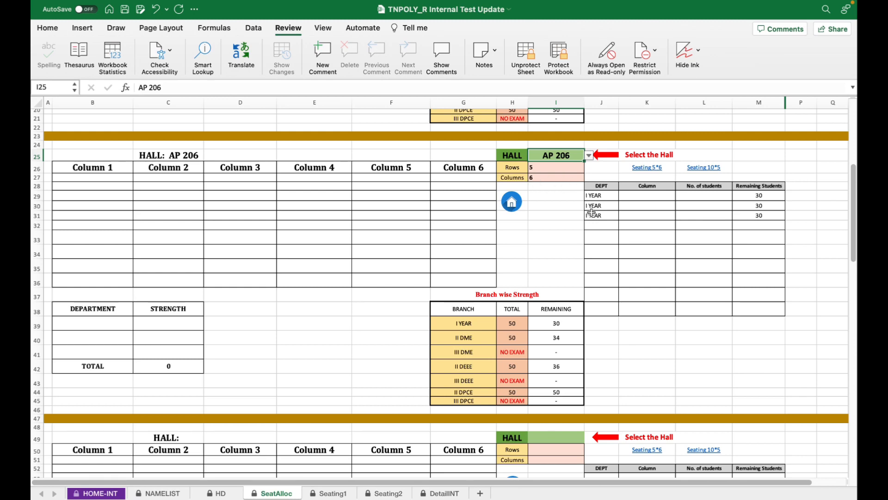
Assign the three I YEAR allocation rows of hall AP 206 to COLUMN 1, COLUMN 3 and COLUMN 5.
left_click(672, 197)
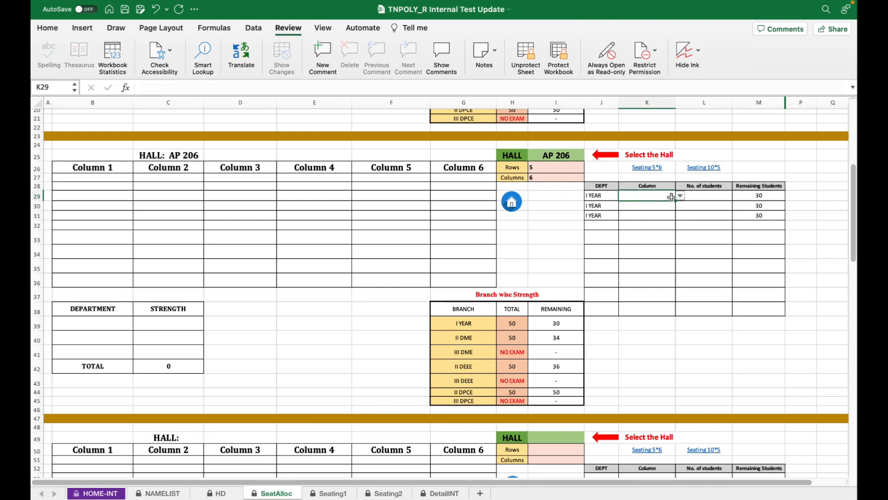
left_click(680, 198)
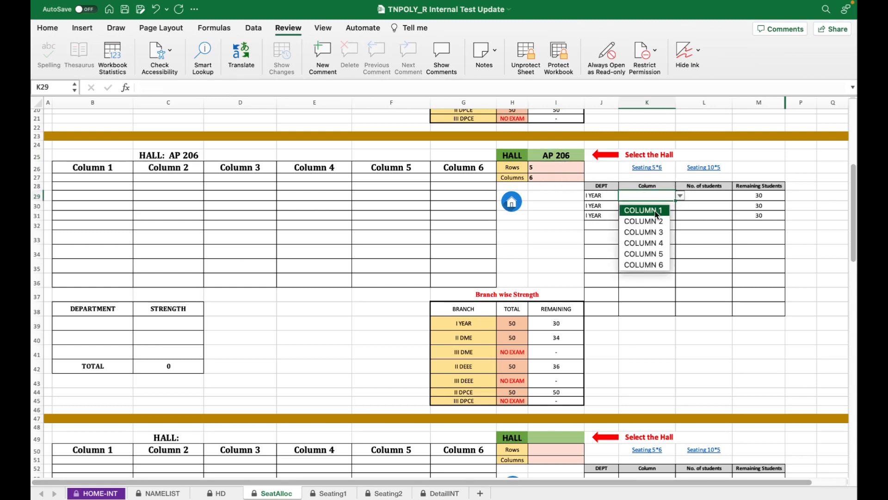
left_click(657, 210)
left_click(666, 206)
left_click(680, 205)
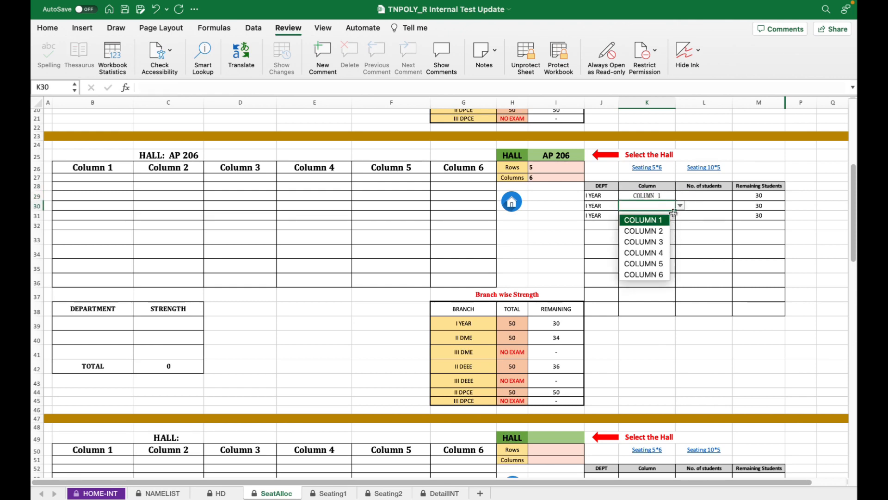
left_click(662, 241)
left_click(671, 216)
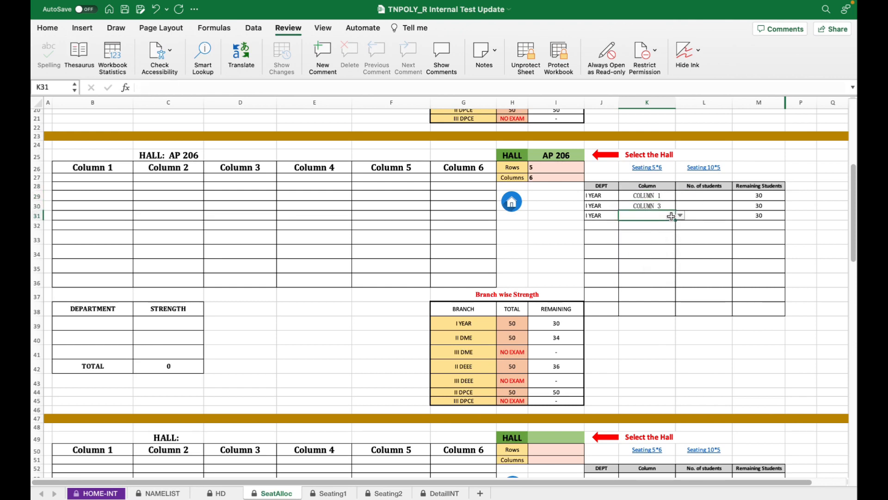
left_click(680, 215)
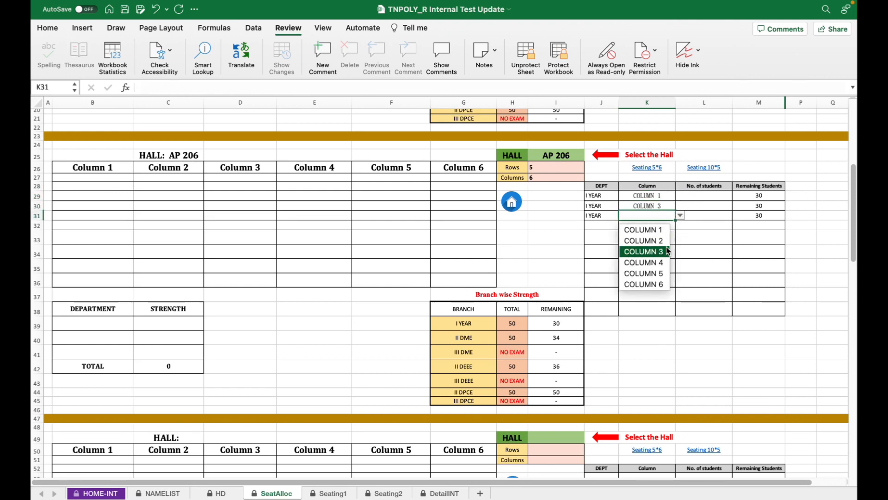
left_click(661, 273)
Set the number of students to 5 in each of the three I YEAR rows of hall AP 206.
left_click(735, 196)
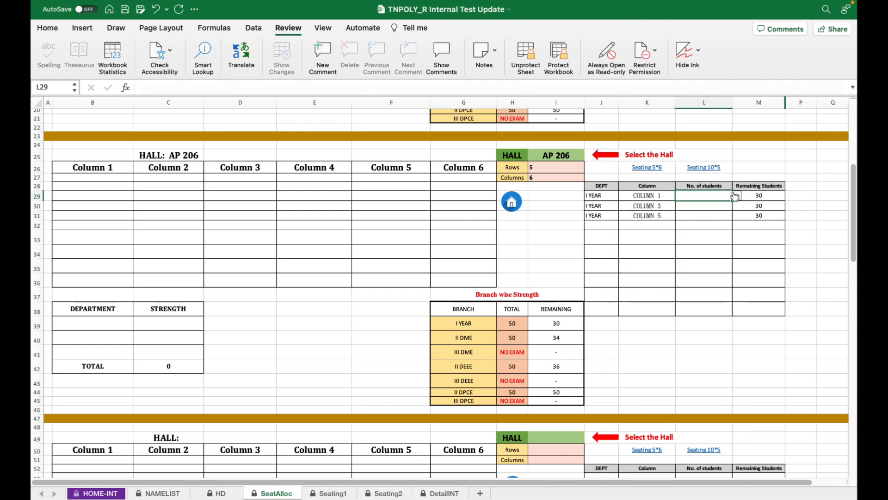
left_click(738, 196)
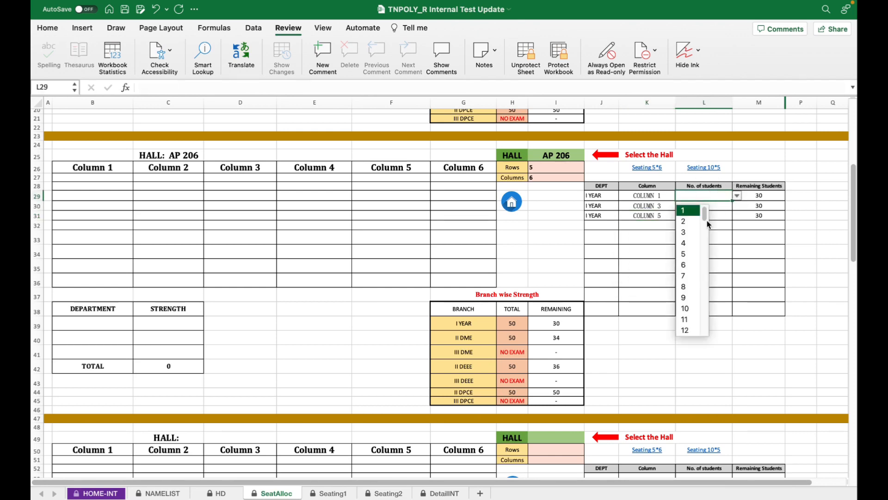
left_click(689, 254)
left_click_drag(734, 202, 735, 221)
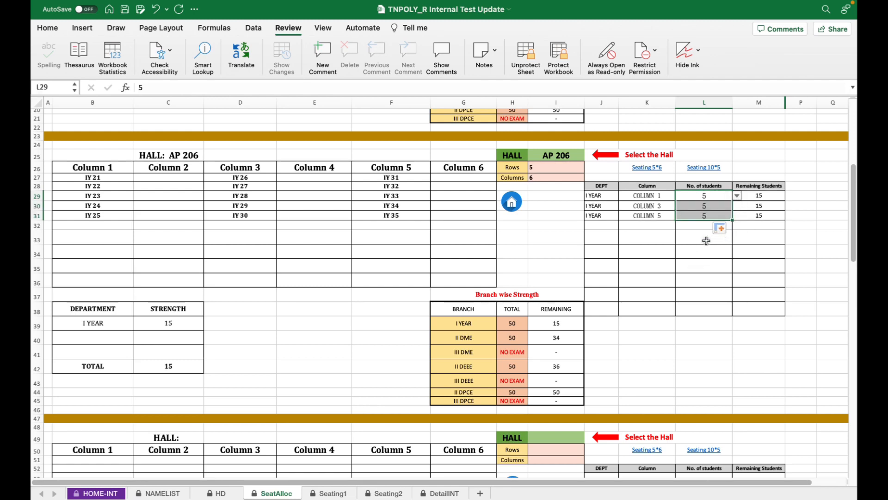
Set the department to II DME in the fourth to sixth allocation rows of hall AP 206.
left_click(599, 225)
left_click(624, 225)
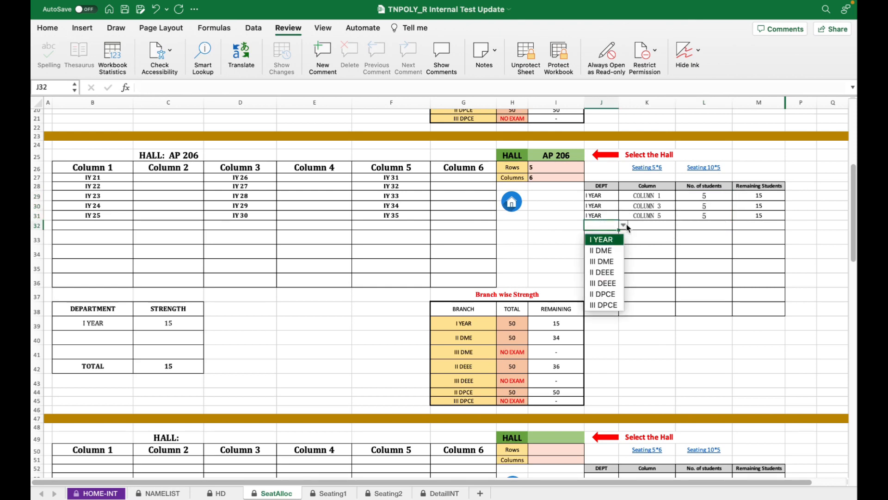
left_click(608, 252)
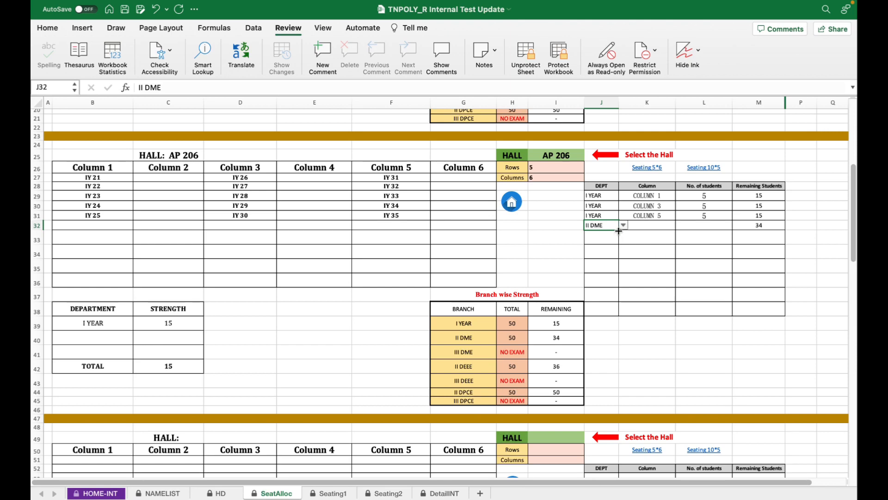
left_click_drag(619, 230, 618, 256)
Assign the three II DME allocation rows of hall AP 206 to COLUMN 2, COLUMN 4 and COLUMN 6.
left_click(651, 225)
left_click(680, 225)
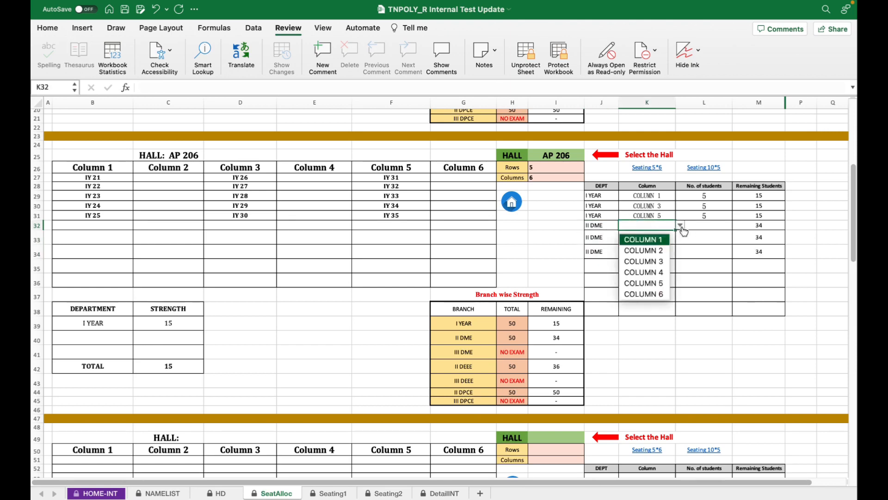
left_click(645, 250)
left_click(676, 239)
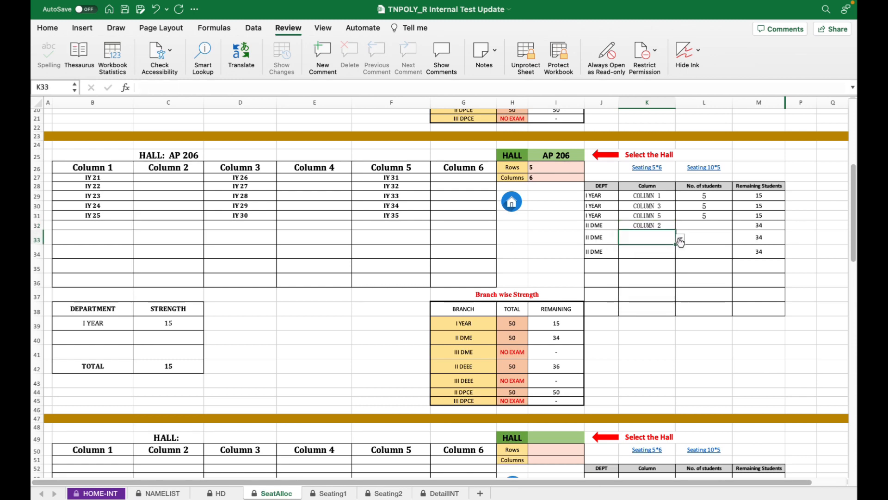
left_click(681, 238)
left_click(644, 286)
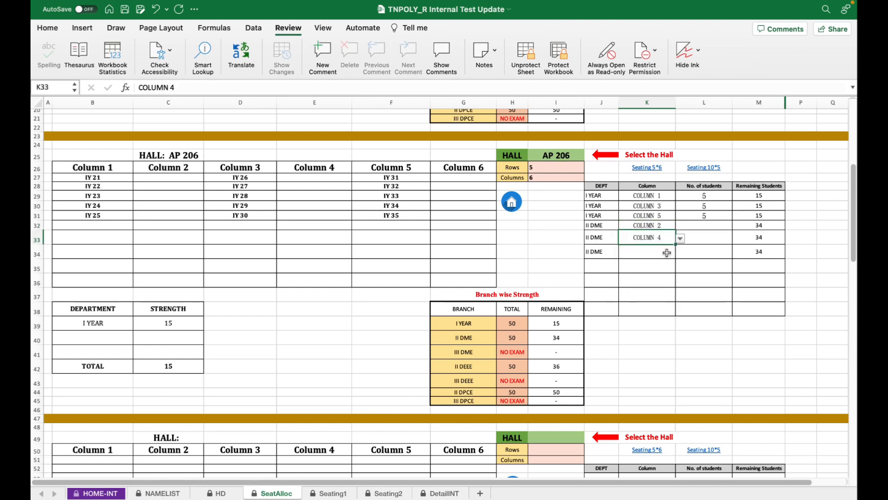
left_click(678, 254)
left_click(681, 254)
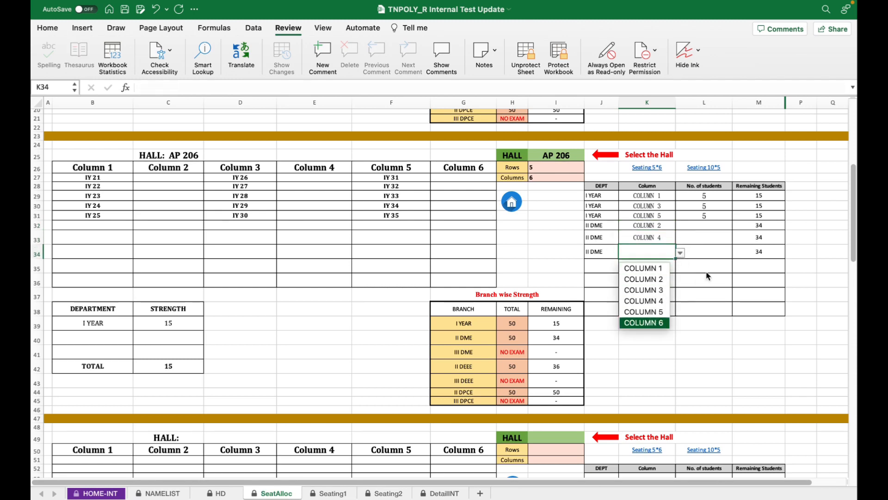
key("Return")
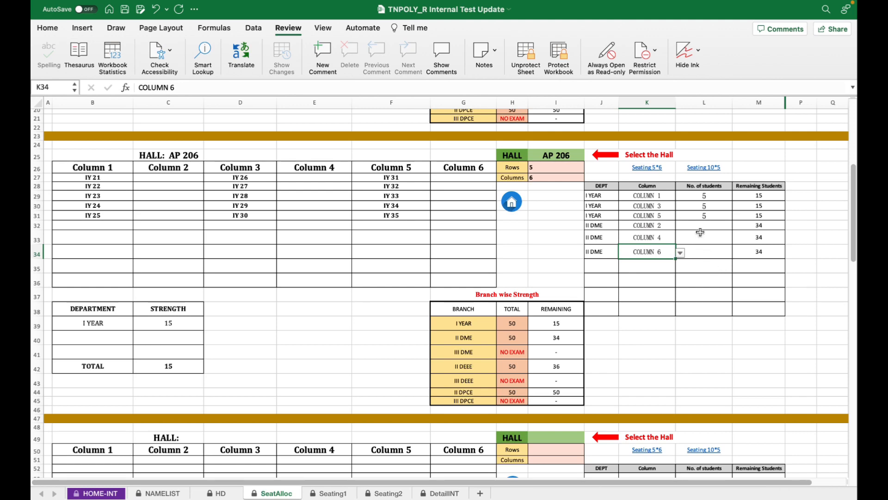
Copy the student count of 5 into the three II DME allocation rows of hall AP 206.
left_click_drag(705, 196, 716, 252)
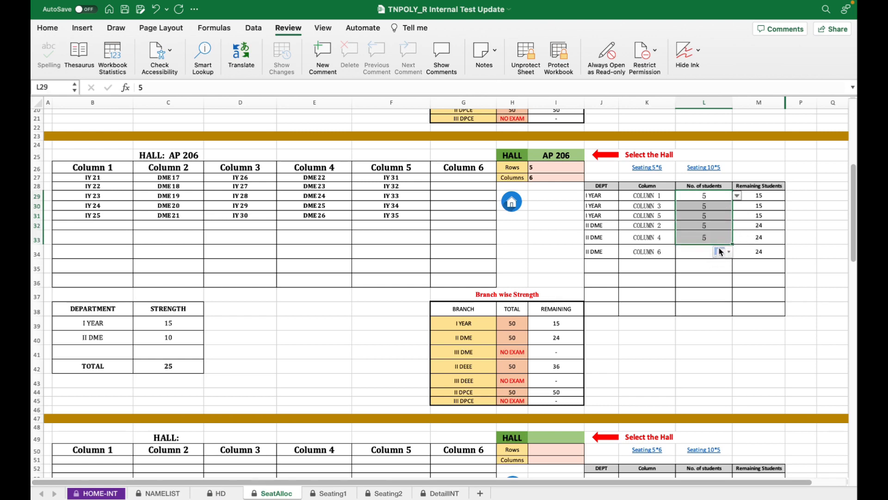
left_click(710, 239)
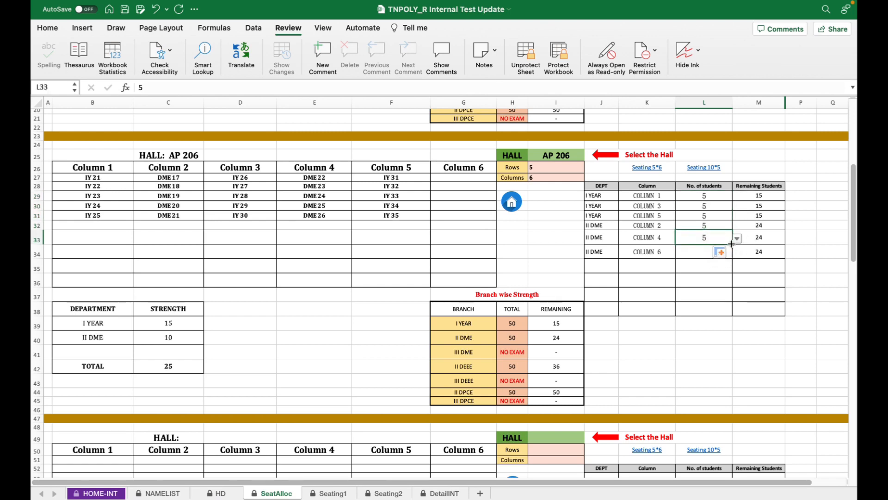
left_click_drag(731, 244, 731, 258)
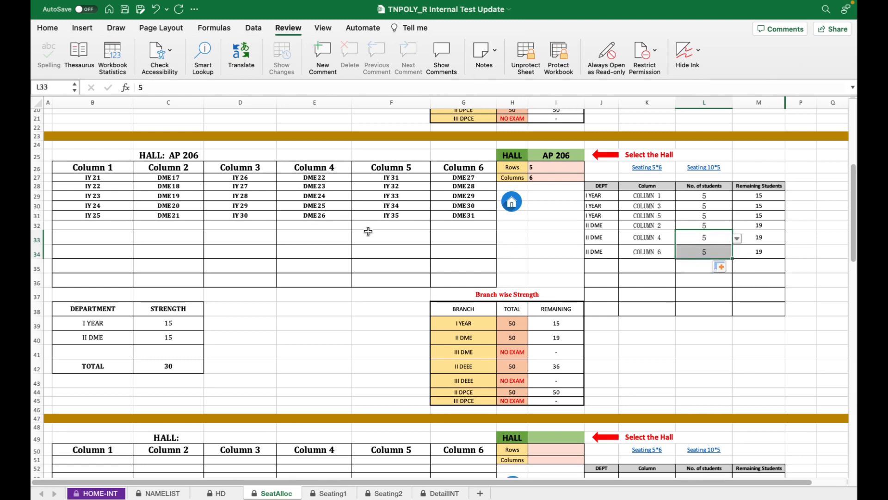
Choose AP 207 as the hall for the third seating block.
scroll(629, 346, "down", 6)
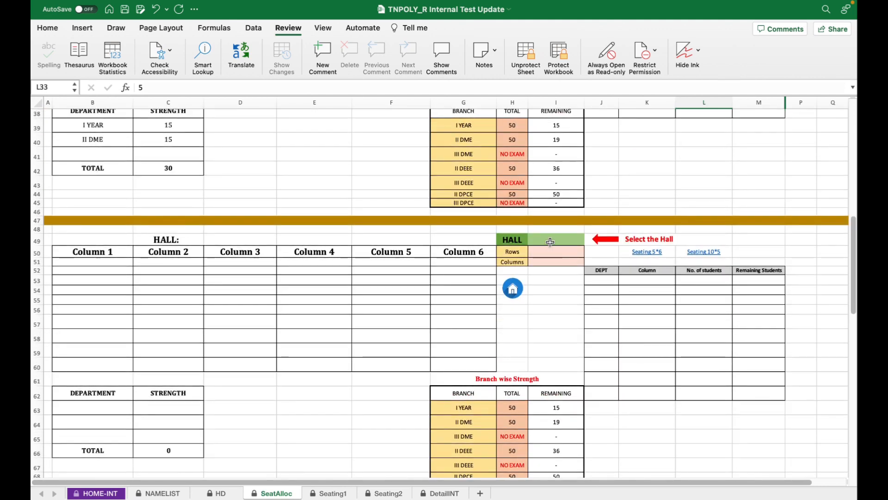
left_click(550, 242)
left_click(589, 239)
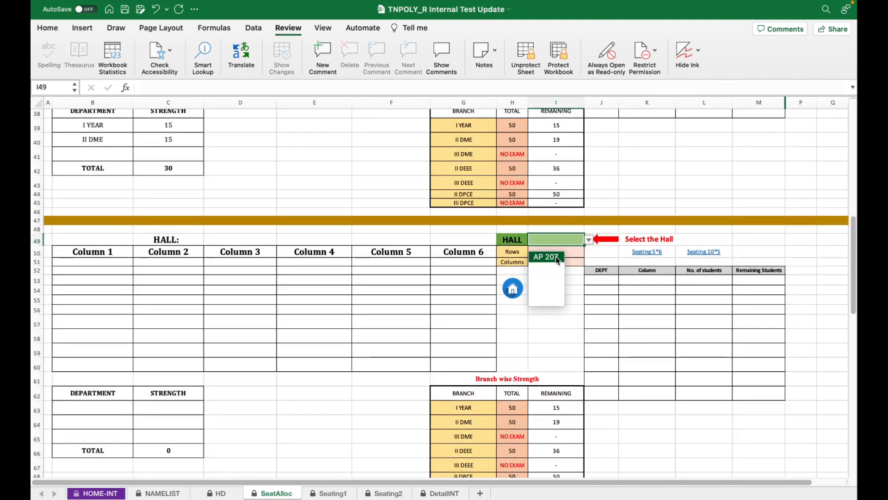
left_click(556, 257)
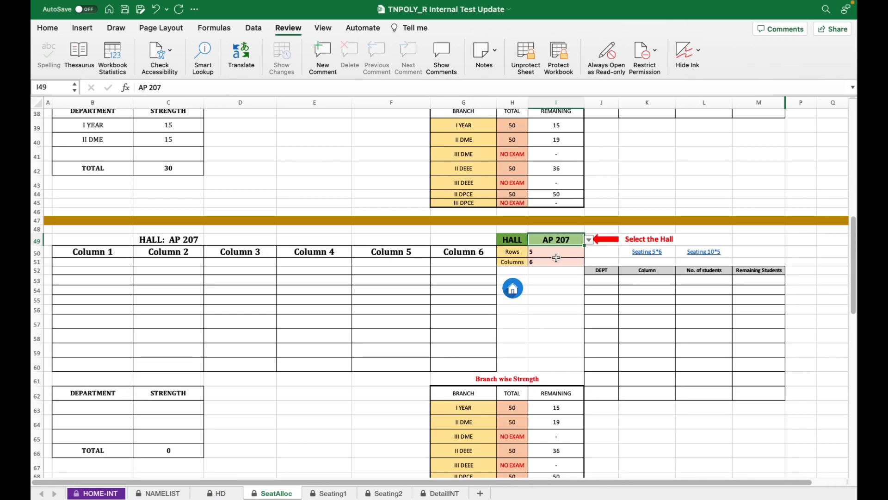
Assign department II DPCE to COLUMN 1 in the first allocation row of hall AP 207.
scroll(579, 361, "down", 2)
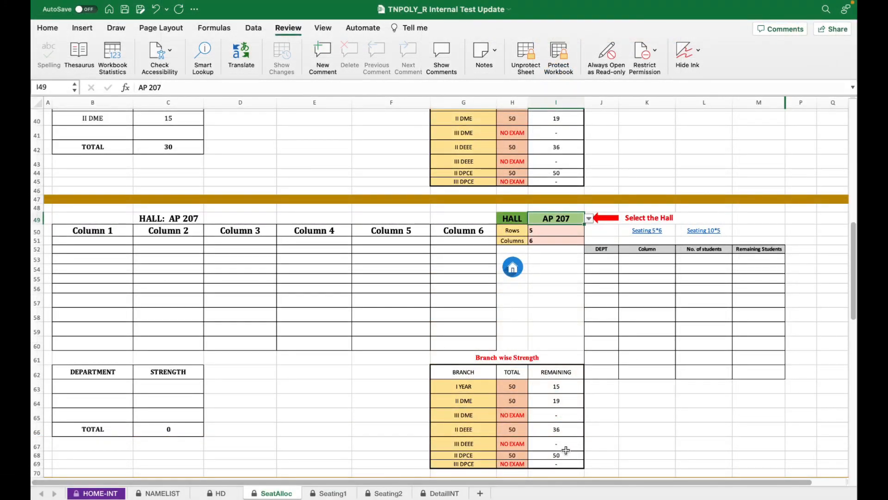
left_click(603, 260)
left_click(624, 261)
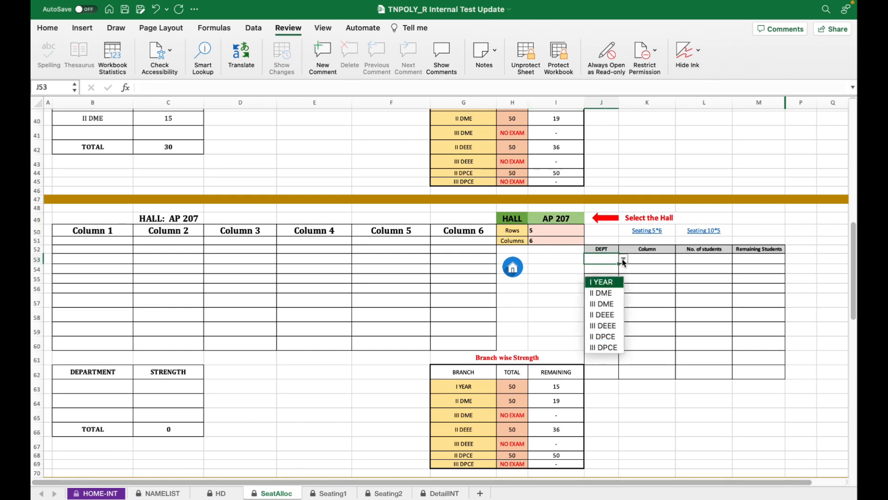
left_click(609, 335)
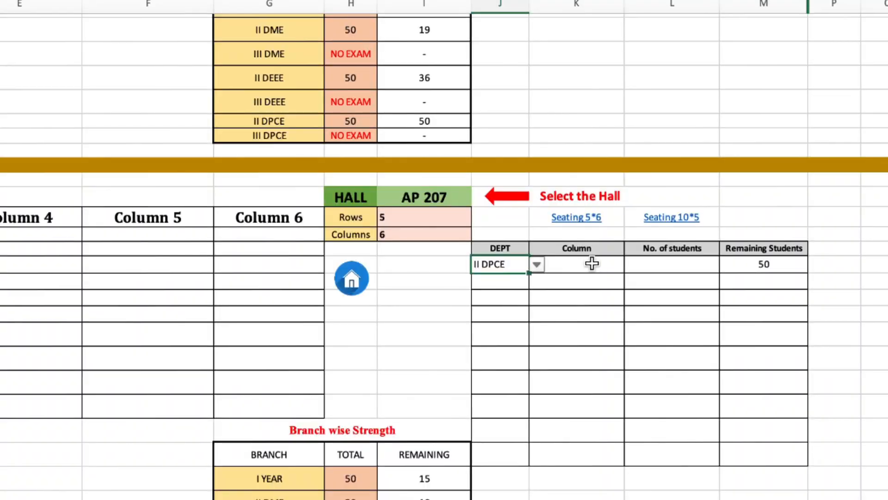
left_click(655, 259)
left_click(632, 265)
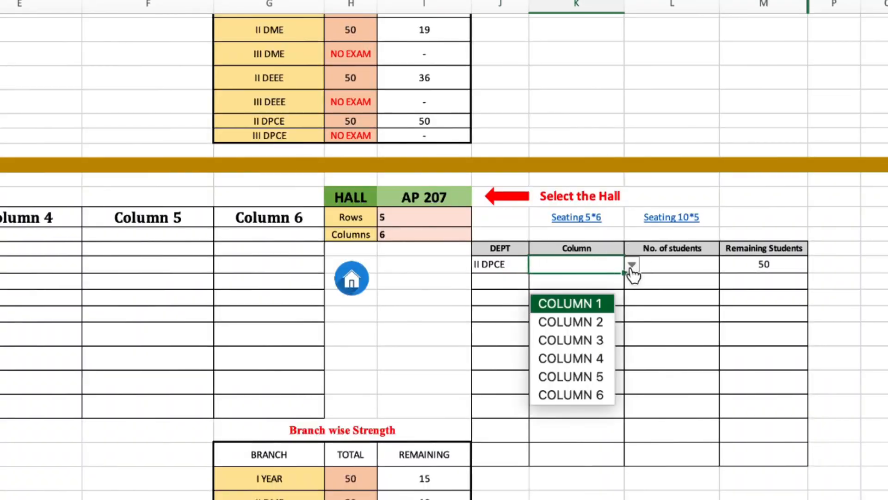
left_click(593, 305)
Copy II DPCE into the second and third allocation rows of hall AP 207 and assign them to COLUMN 3 and COLUMN 5.
left_click(506, 269)
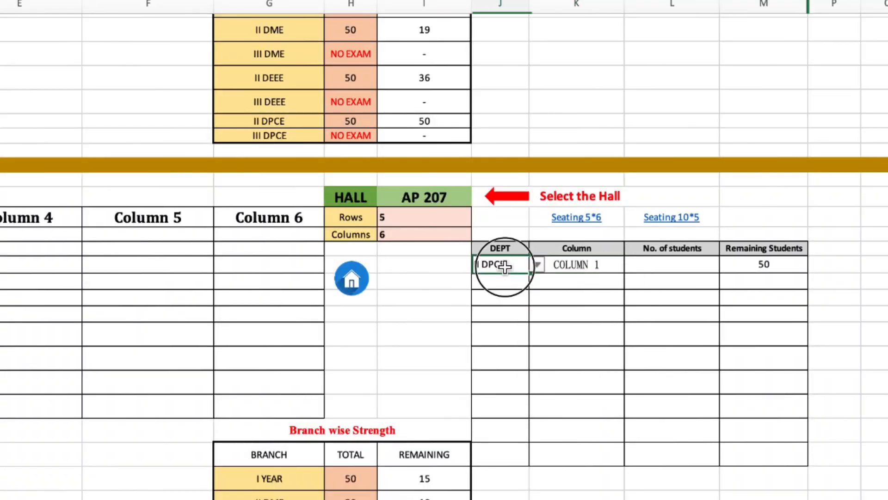
left_click_drag(529, 273, 526, 304)
left_click(589, 268)
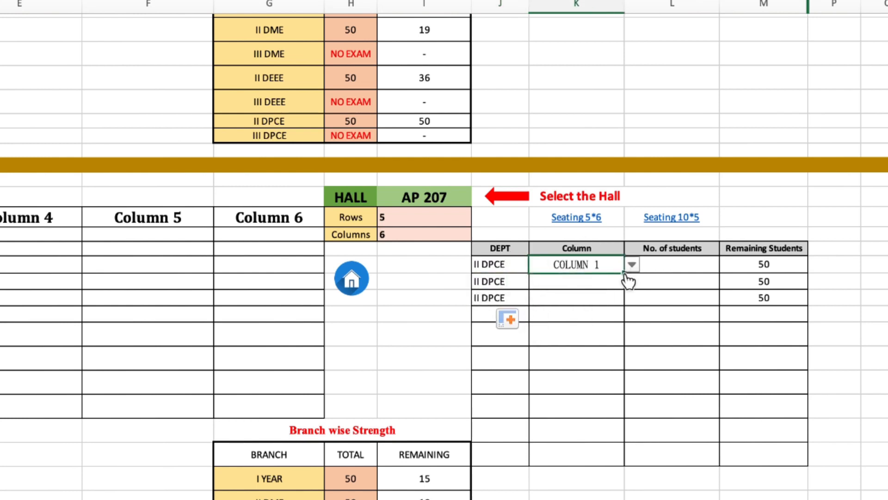
mouse_move(623, 273)
left_mouse_down()
mouse_move(619, 298)
mouse_move(618, 273)
left_mouse_up()
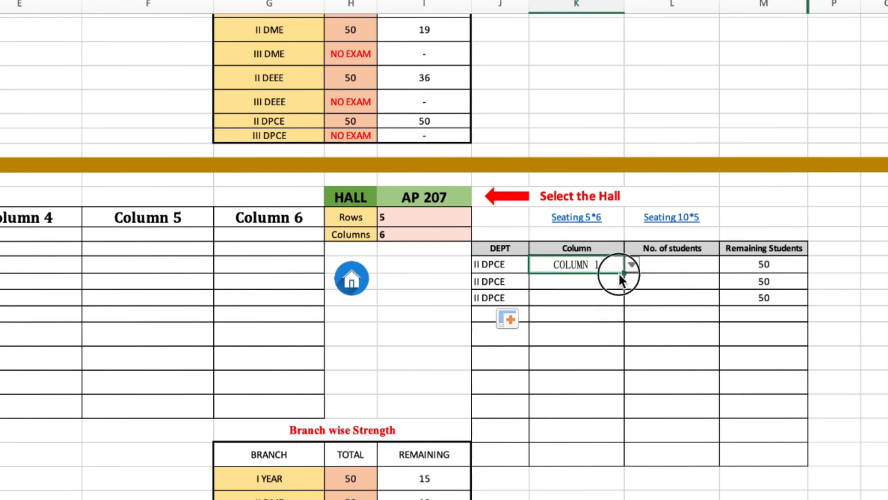
left_click(601, 284)
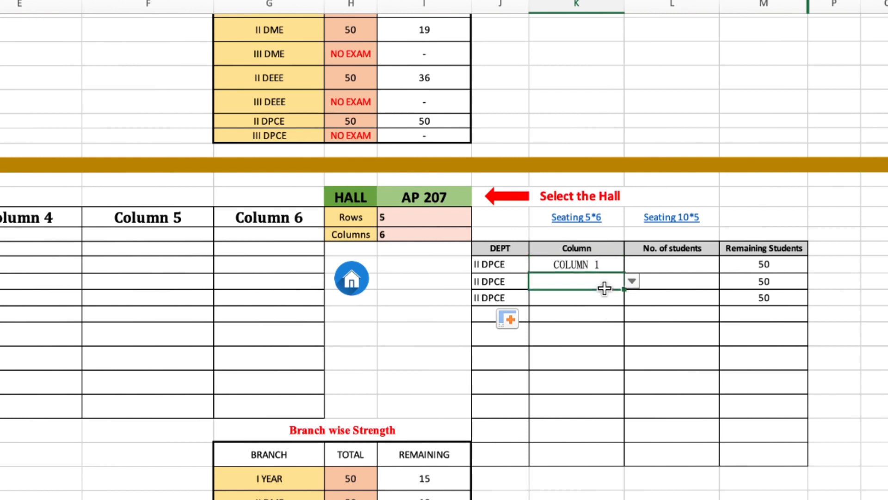
left_click(633, 282)
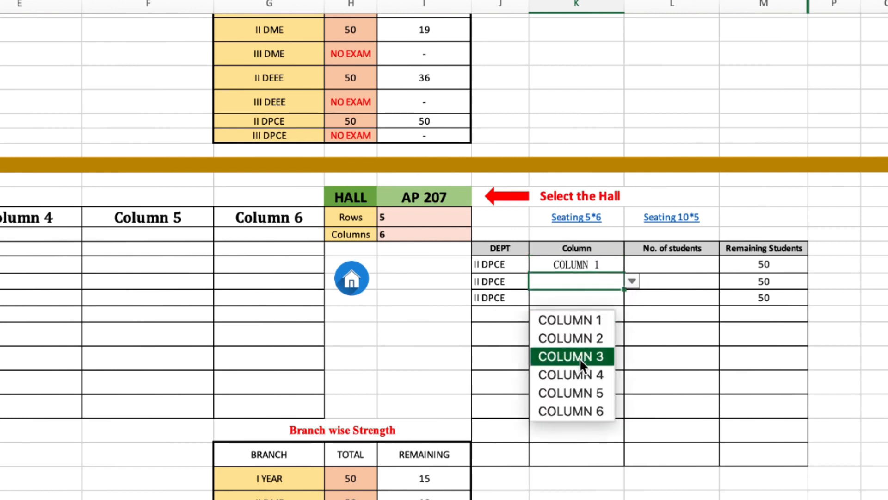
left_click(579, 359)
left_click(603, 302)
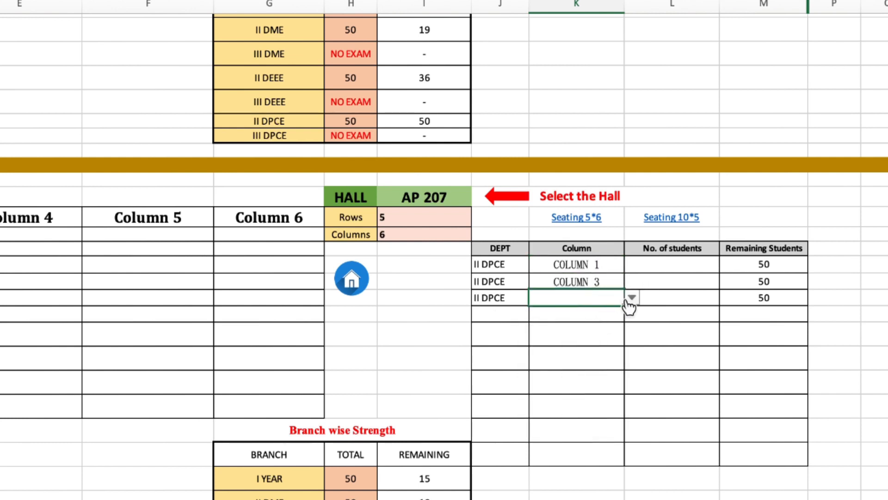
left_click(632, 297)
left_click(592, 408)
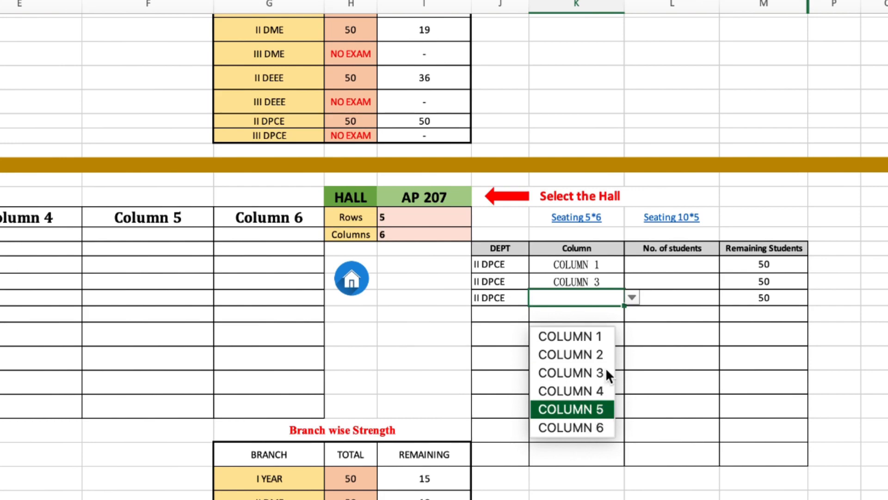
Set the number of students to 5 in all three II DPCE allocation rows of hall AP 207.
left_click(698, 267)
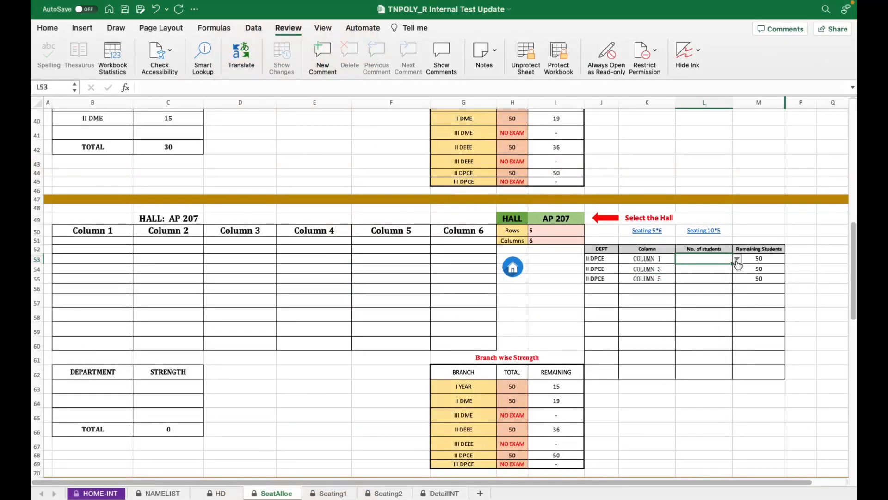
left_click(737, 259)
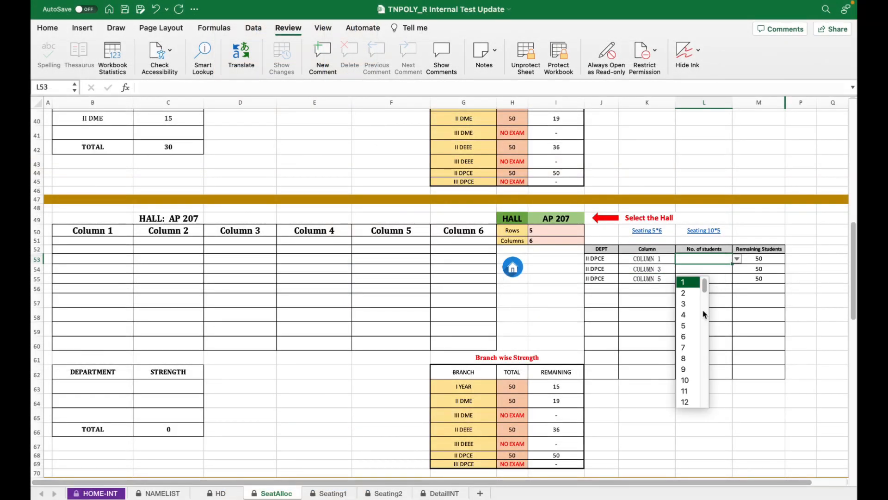
left_click(692, 319)
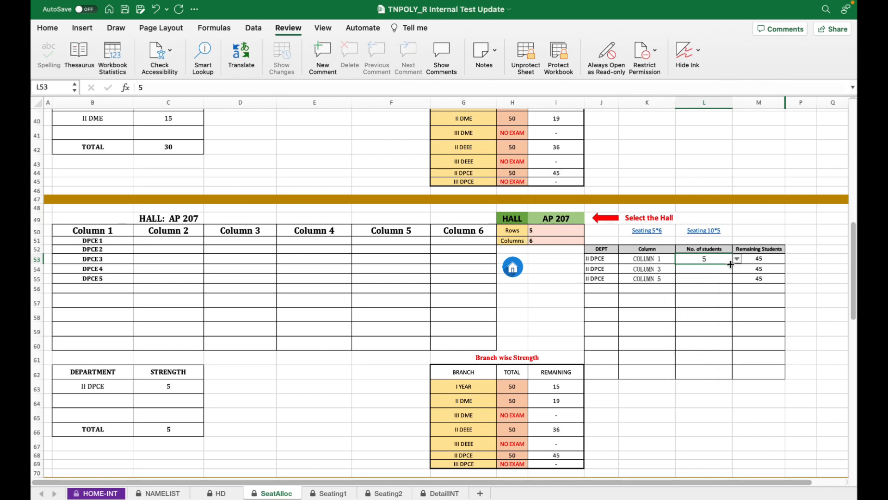
left_click_drag(730, 264, 734, 280)
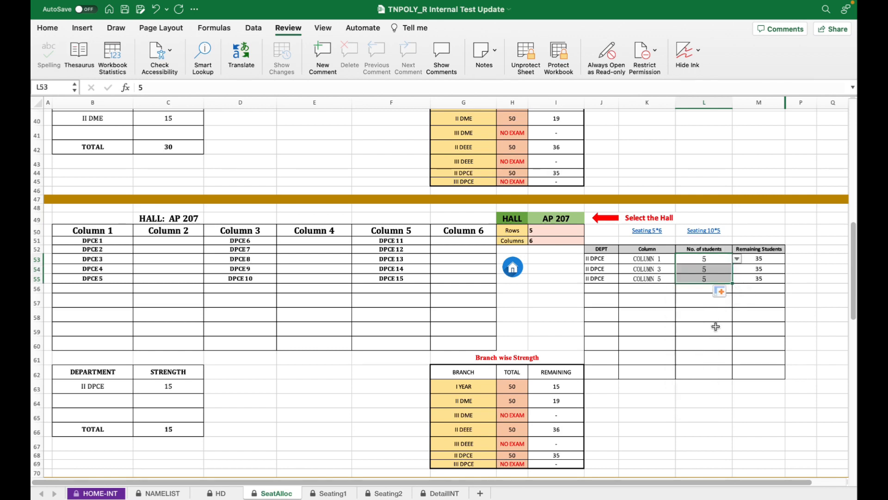
Allocate 5 I YEAR students to COLUMN 2 in the fourth allocation row of hall AP 207.
left_click(596, 288)
left_click(623, 289)
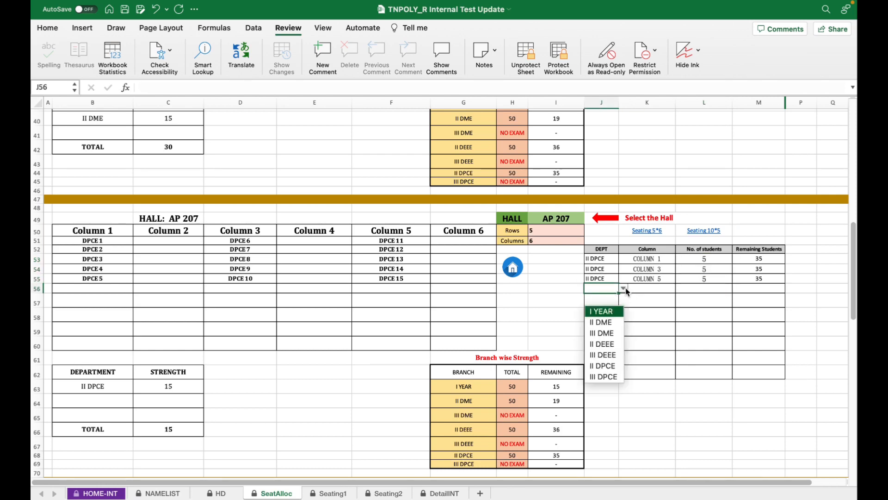
left_click(604, 311)
left_click(674, 288)
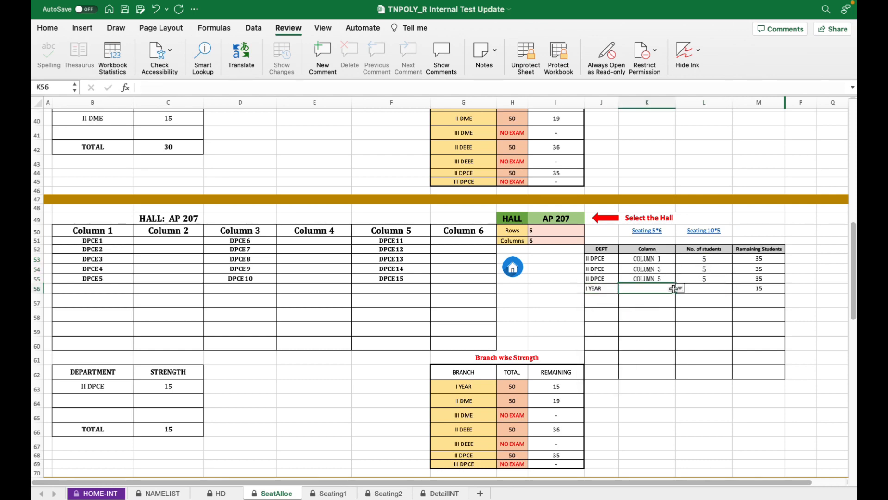
left_click(681, 288)
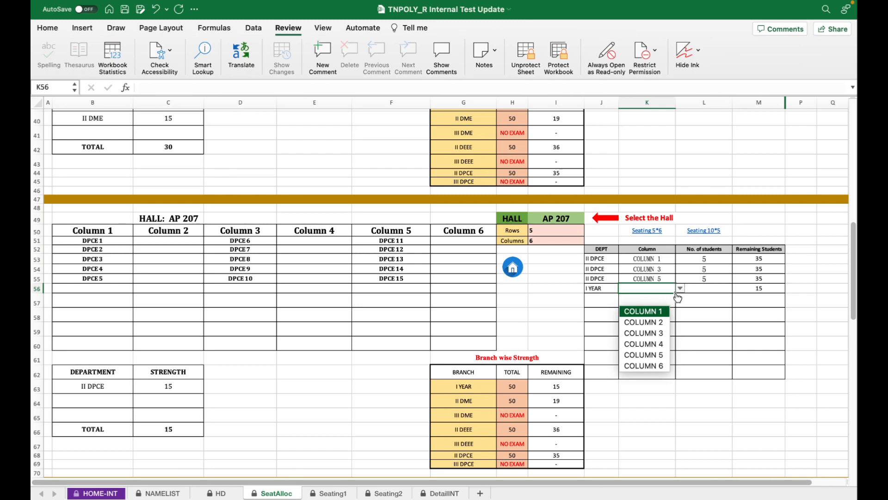
left_click(659, 322)
left_click(703, 288)
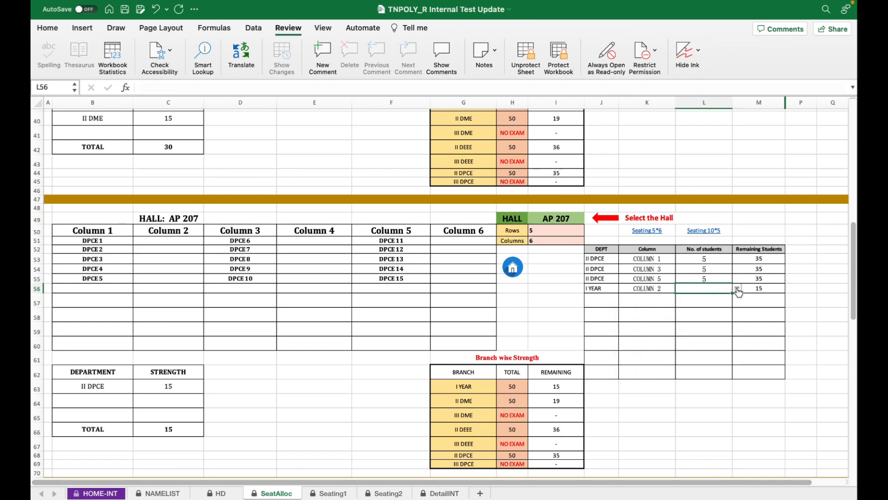
left_click(737, 289)
left_click(691, 354)
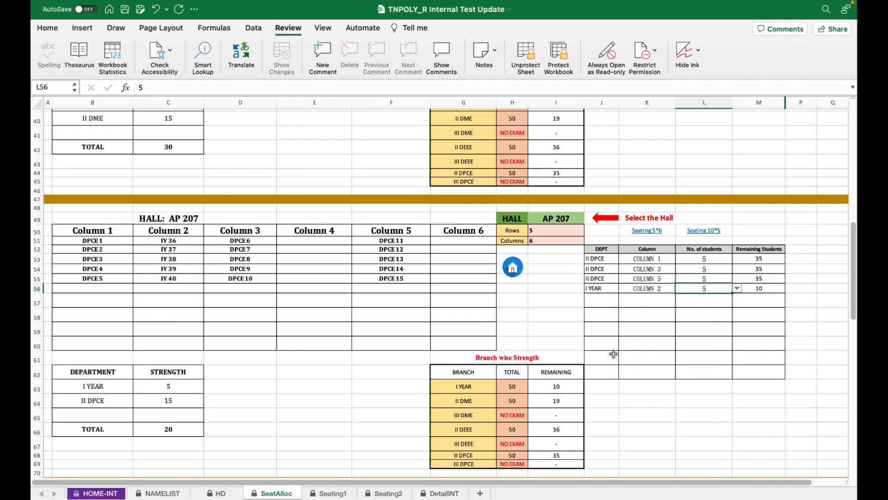
Allocate 5 I YEAR students to COLUMN 4 in the fifth allocation row of hall AP 207.
left_click(600, 298)
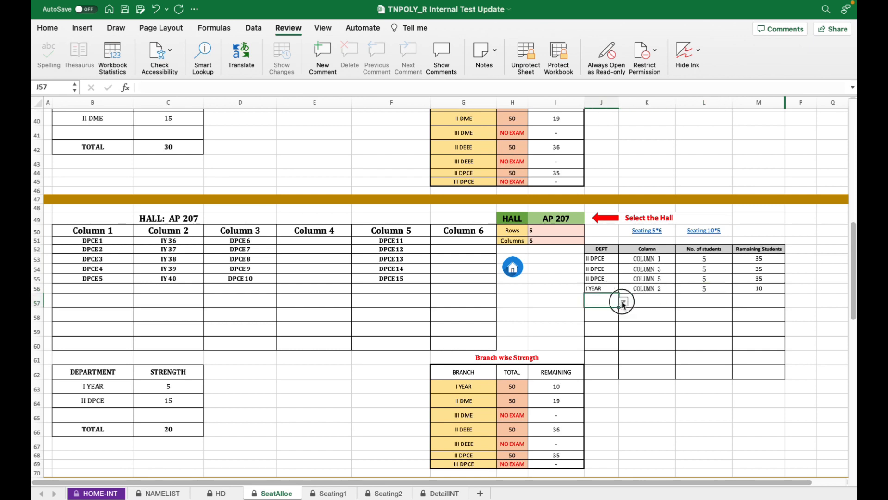
left_click(623, 302)
left_click(608, 326)
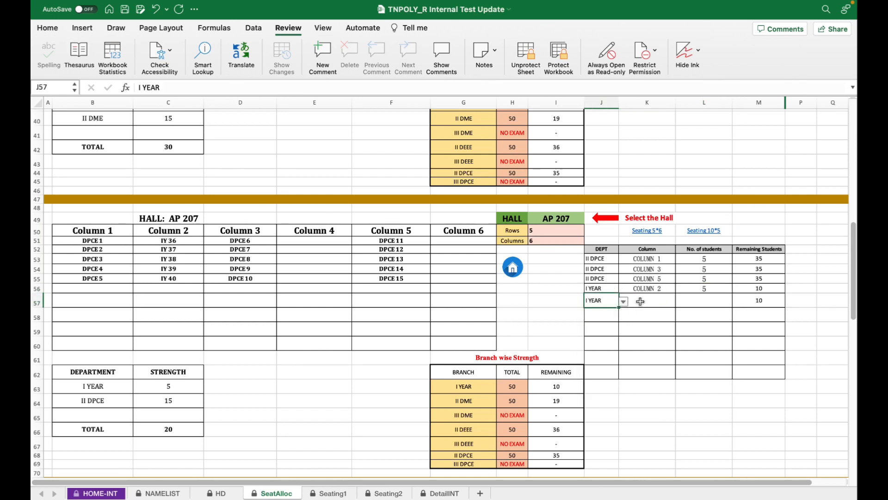
left_click(666, 301)
left_click(680, 303)
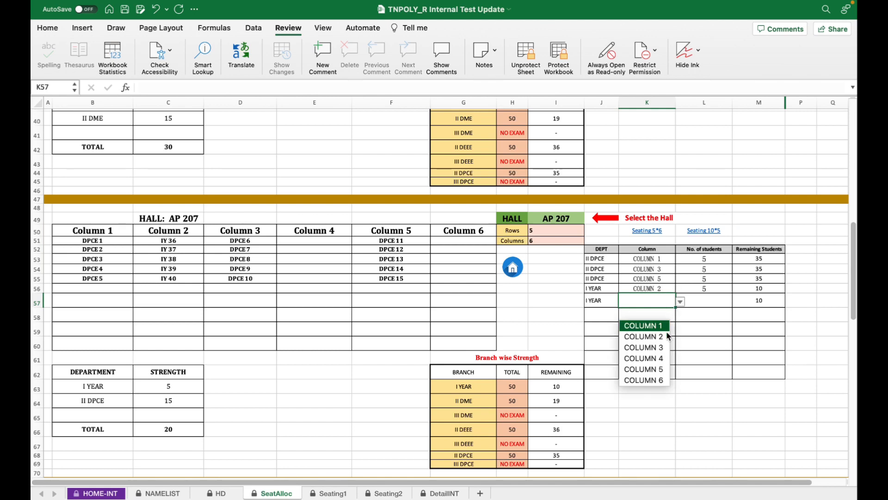
left_click(662, 359)
left_click(709, 302)
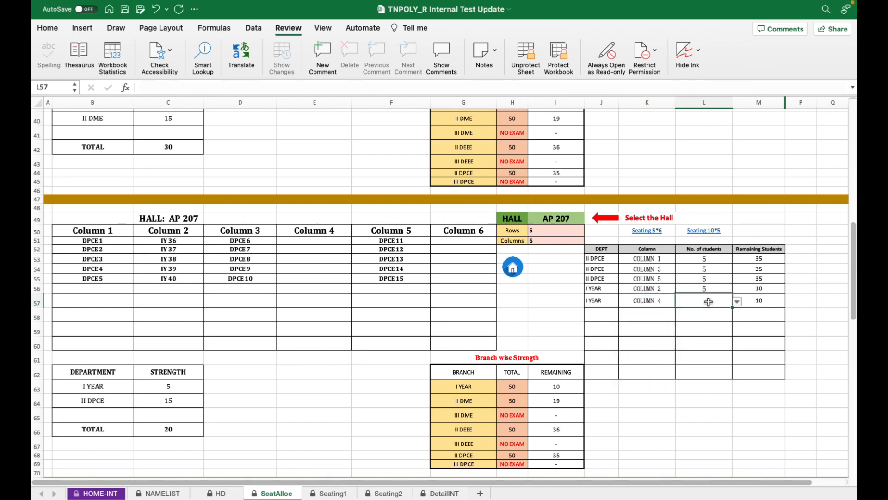
left_click(737, 302)
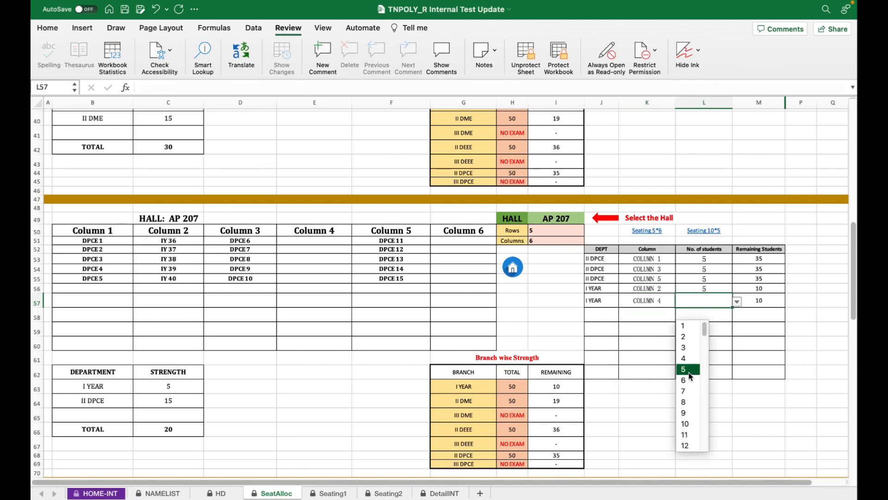
left_click(689, 370)
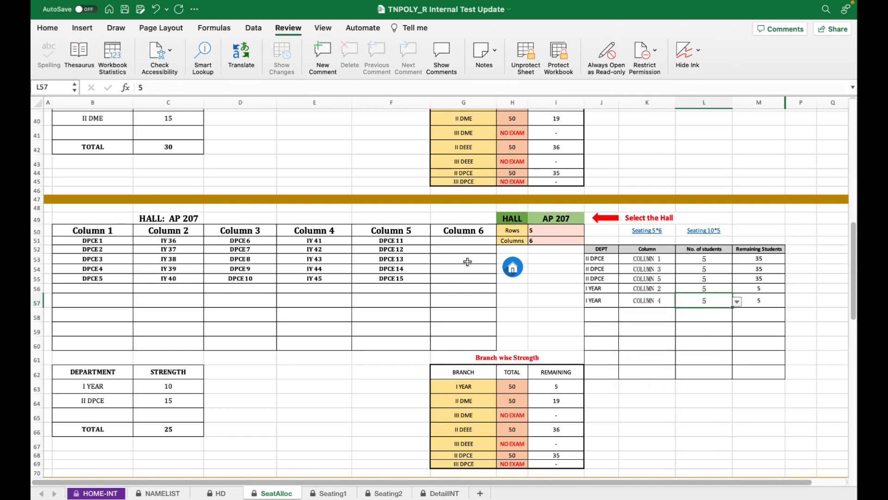
Allocate 5 II DME students to COLUMN 6 in the sixth allocation row of hall AP 207.
left_click(540, 241)
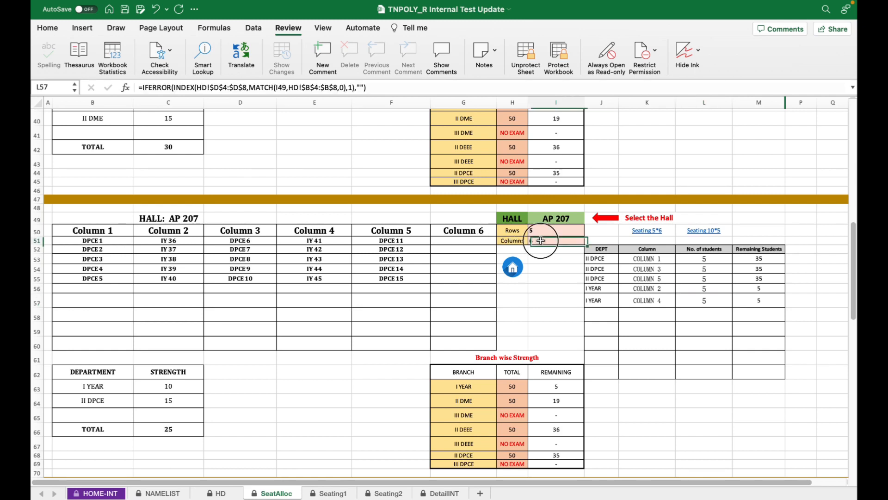
left_click(610, 320)
left_click(623, 316)
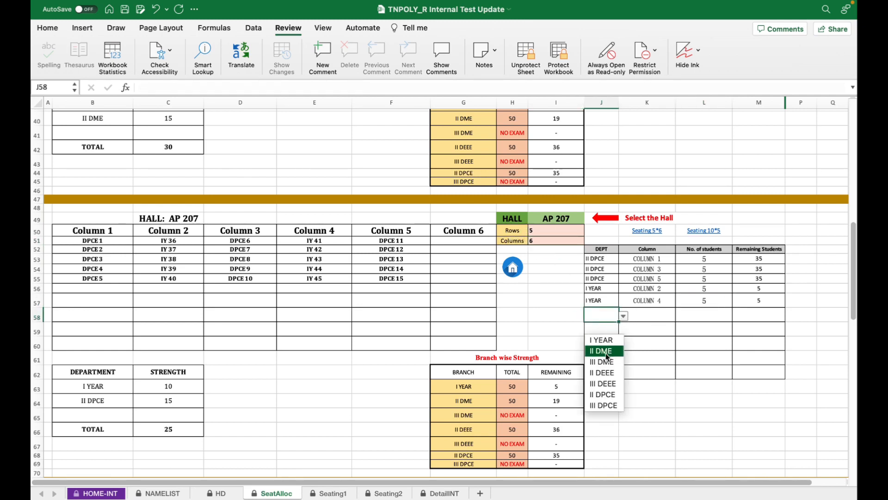
left_click(606, 353)
left_click(655, 315)
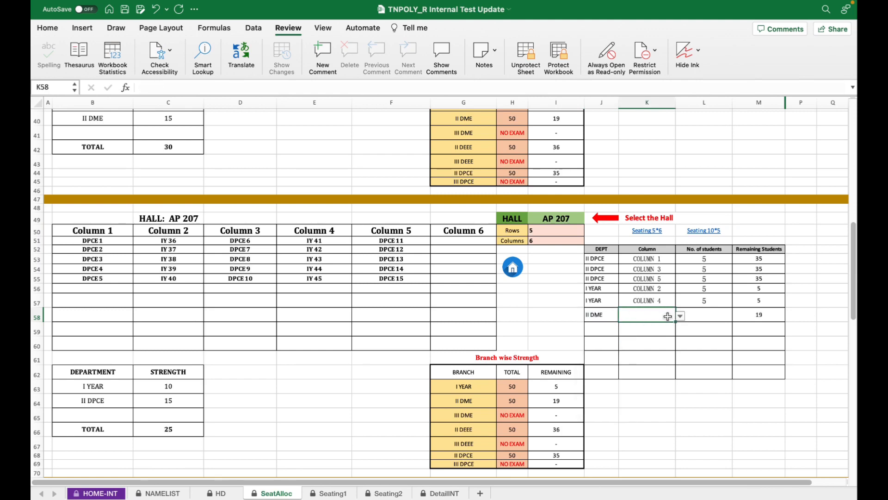
left_click(764, 318)
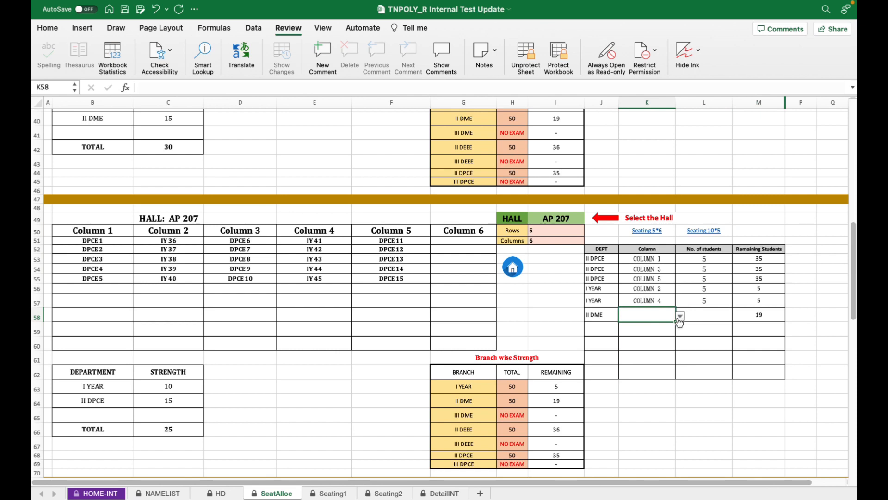
left_click(680, 316)
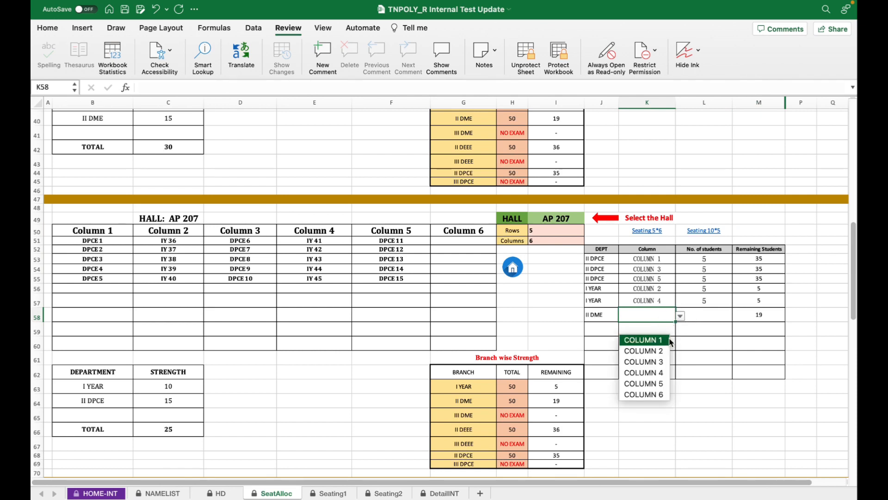
left_click(657, 395)
left_click(707, 315)
left_click(737, 317)
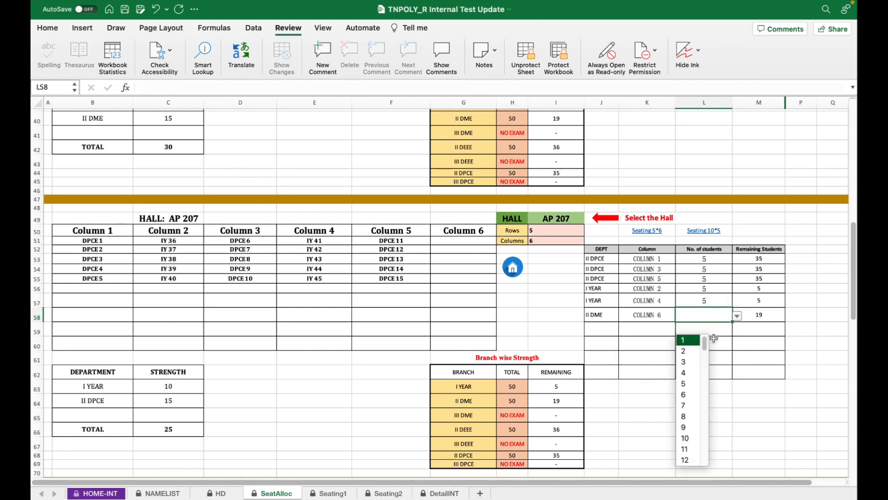
left_click(692, 384)
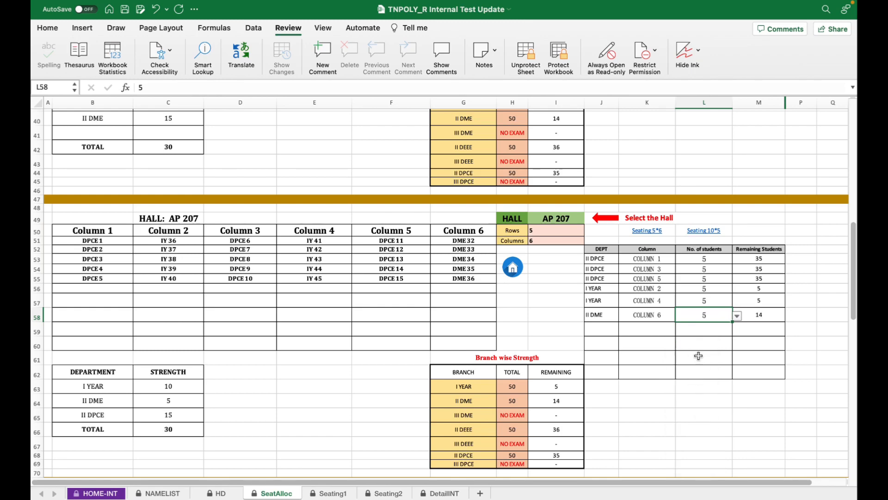
Review the hall seating blocks from AP 207 back up to AP 301.
scroll(698, 356, "down", 5)
scroll(698, 355, "up", 5)
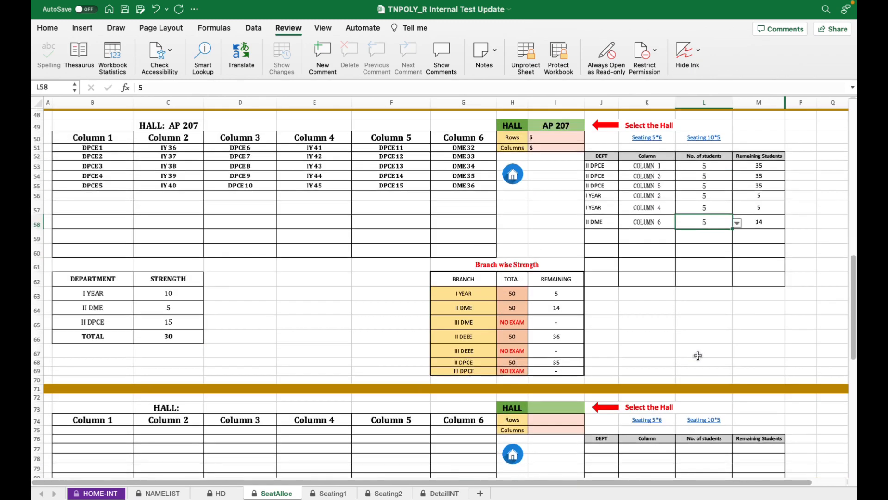
scroll(698, 355, "up", 10)
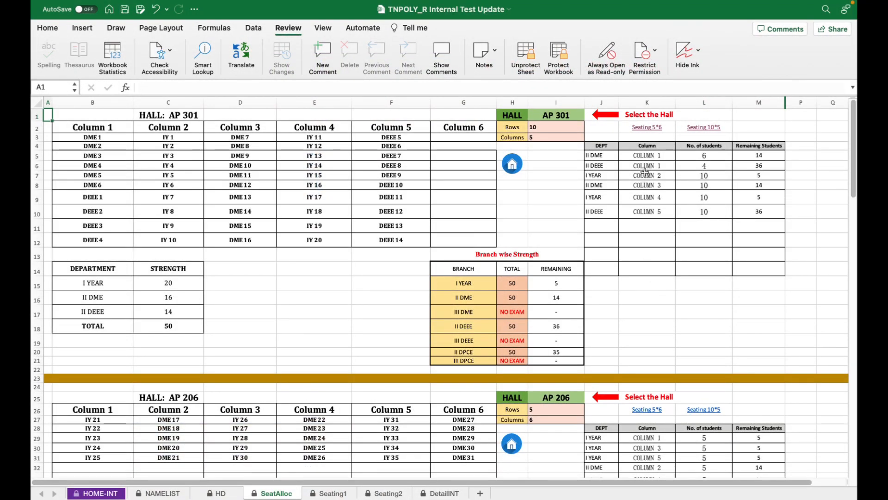
Follow the Seating 5*6 link of hall AP 301 and open the sheet's print output as a PDF in Preview.
left_click(647, 128)
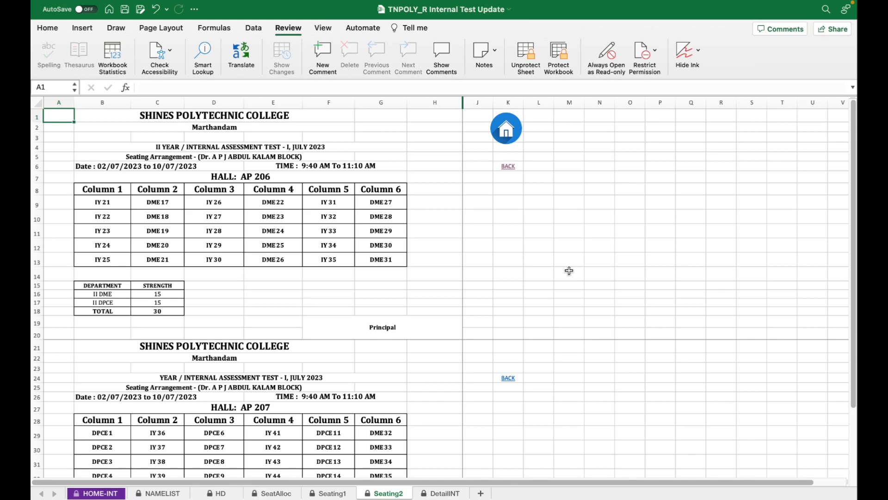
key("super+p")
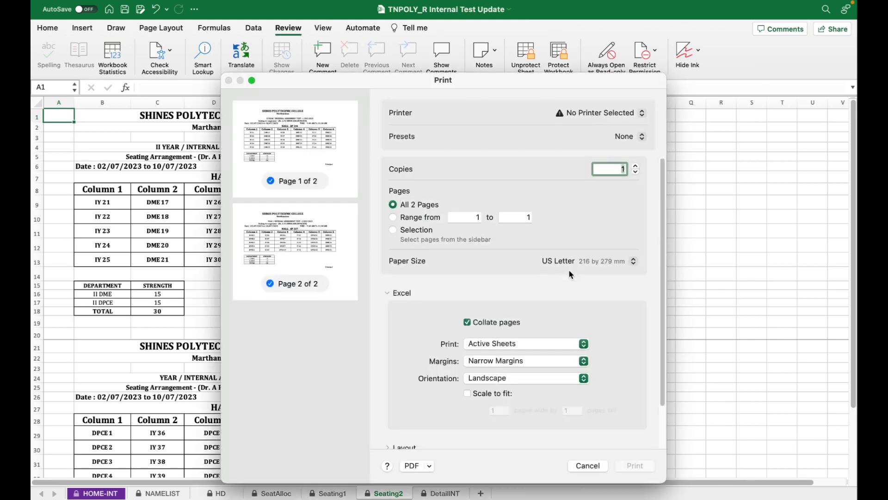
left_click(429, 467)
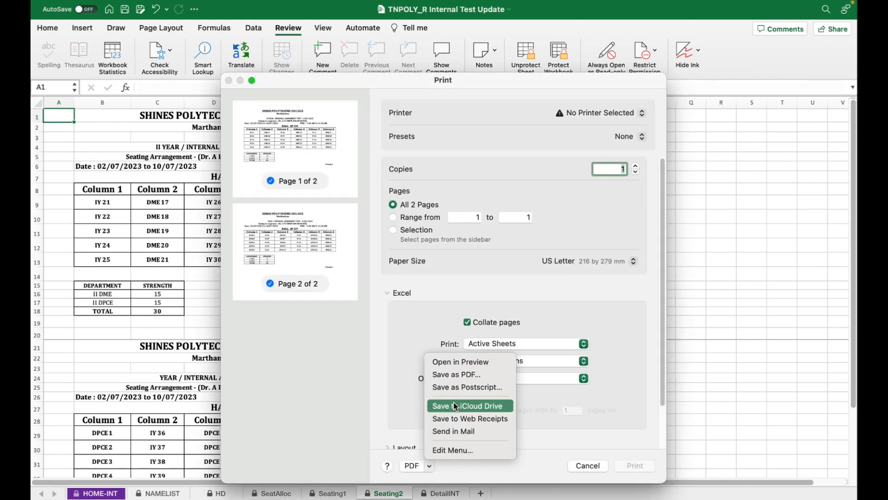
left_click(465, 366)
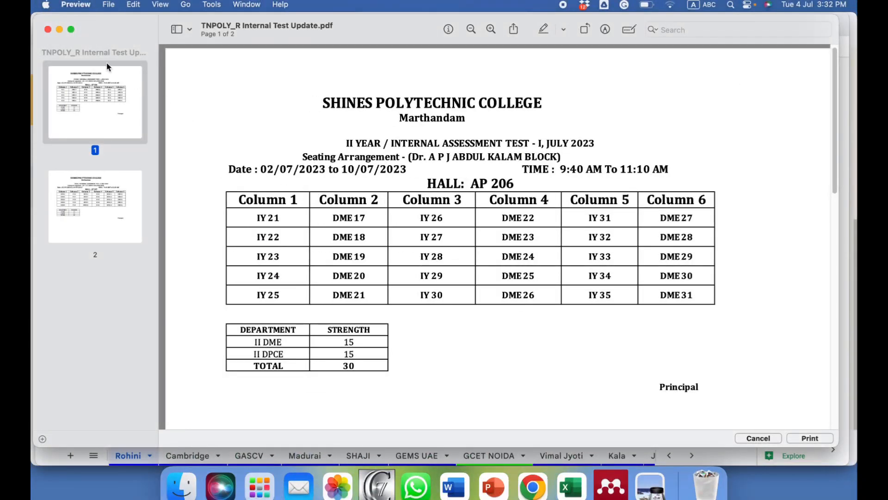
View the AP 206 and AP 207 seating pages in full screen and return to the Excel workbook.
left_click(71, 30)
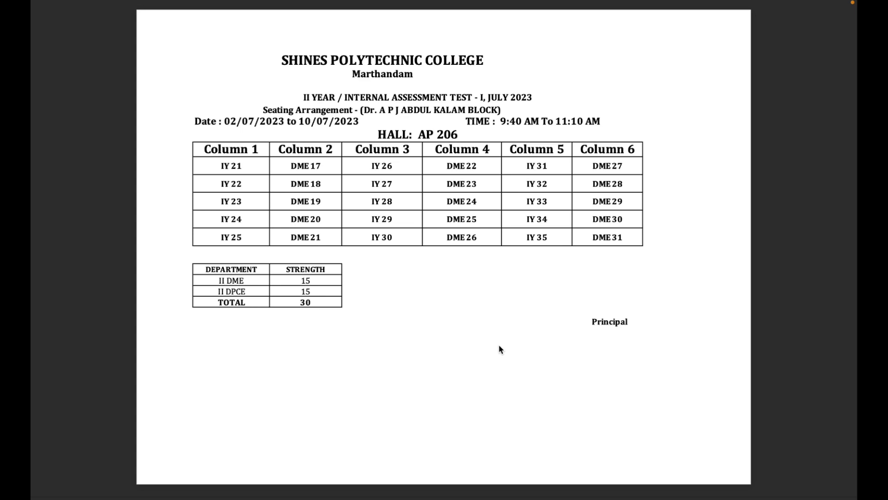
key("Down")
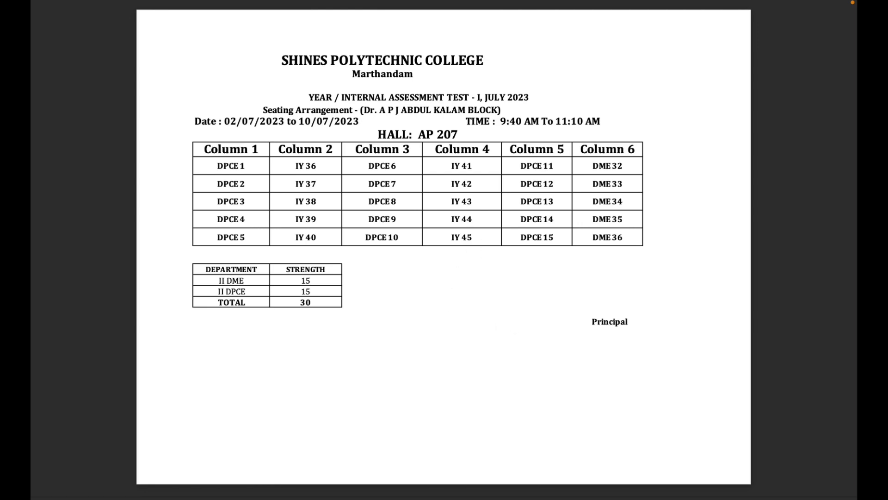
left_click(572, 484)
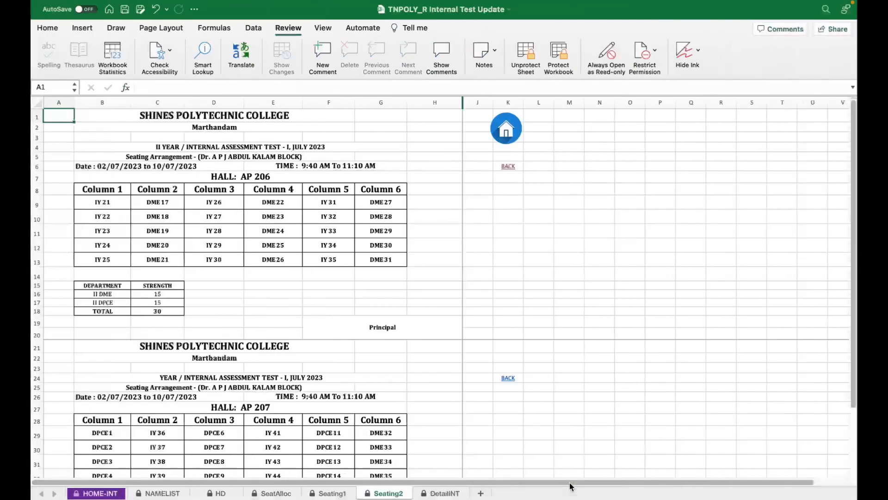
Return to the seat allocation sheet, follow the Seating 10*5 link and open the AP 301 seating print output in Preview.
left_click(510, 167)
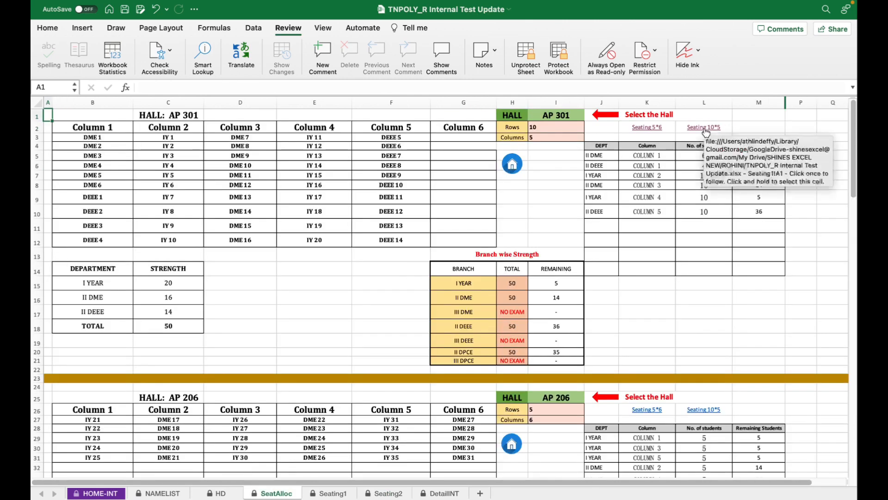
left_click(706, 128)
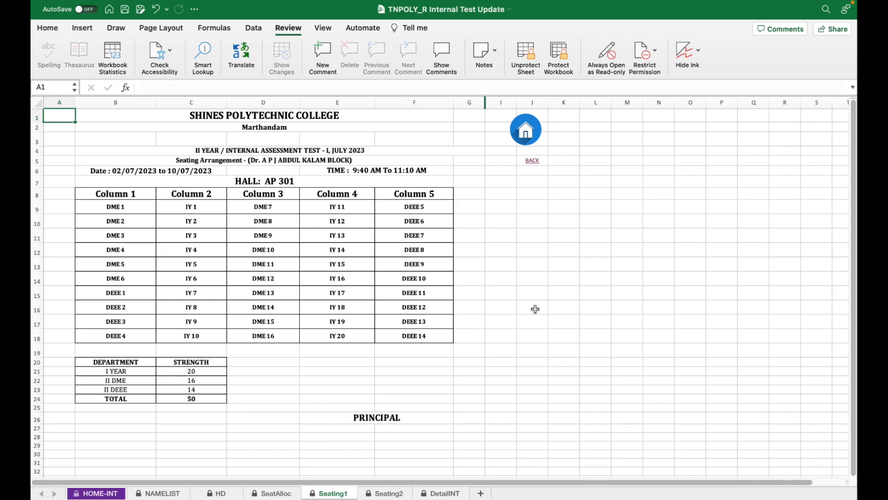
key("super+p")
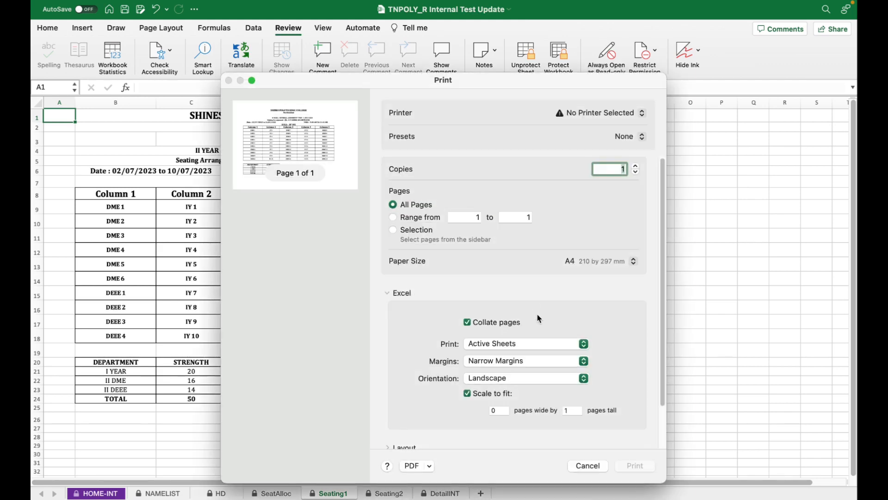
left_click(429, 466)
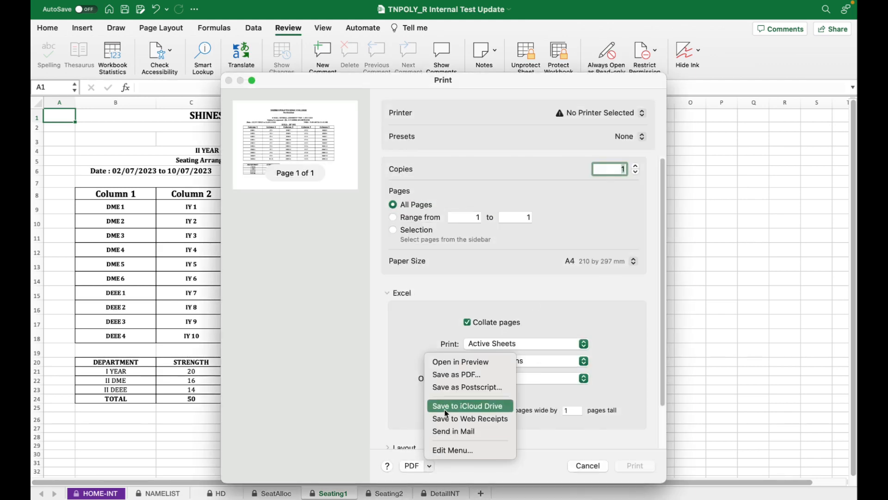
left_click(451, 361)
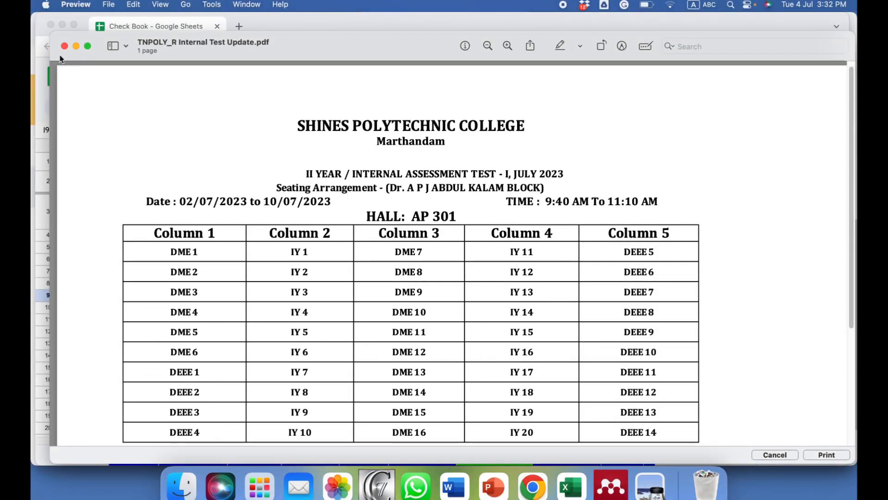